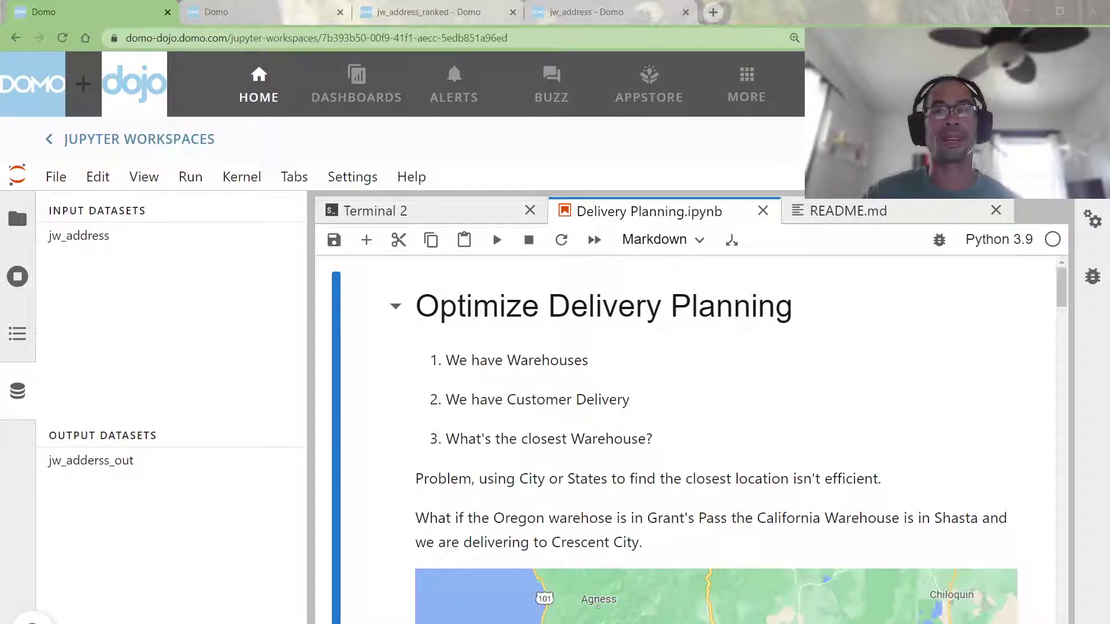
- Switch to the jw_address dataset's table and mark the is_distribution flags of the first rows
scroll(664, 530, "down", 5)
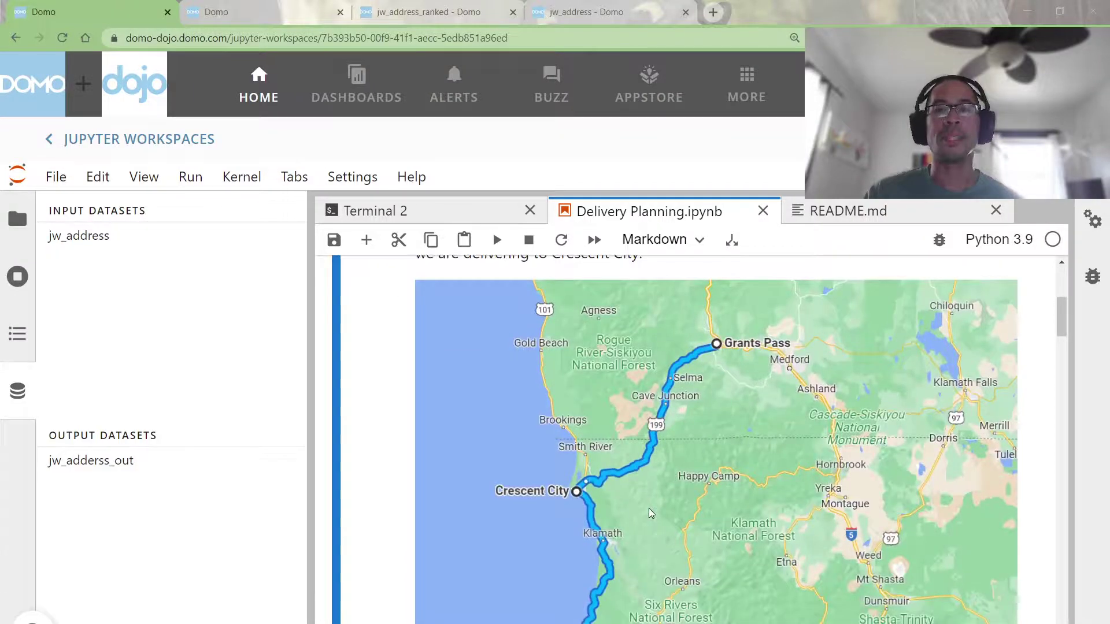
scroll(649, 508, "up", 1)
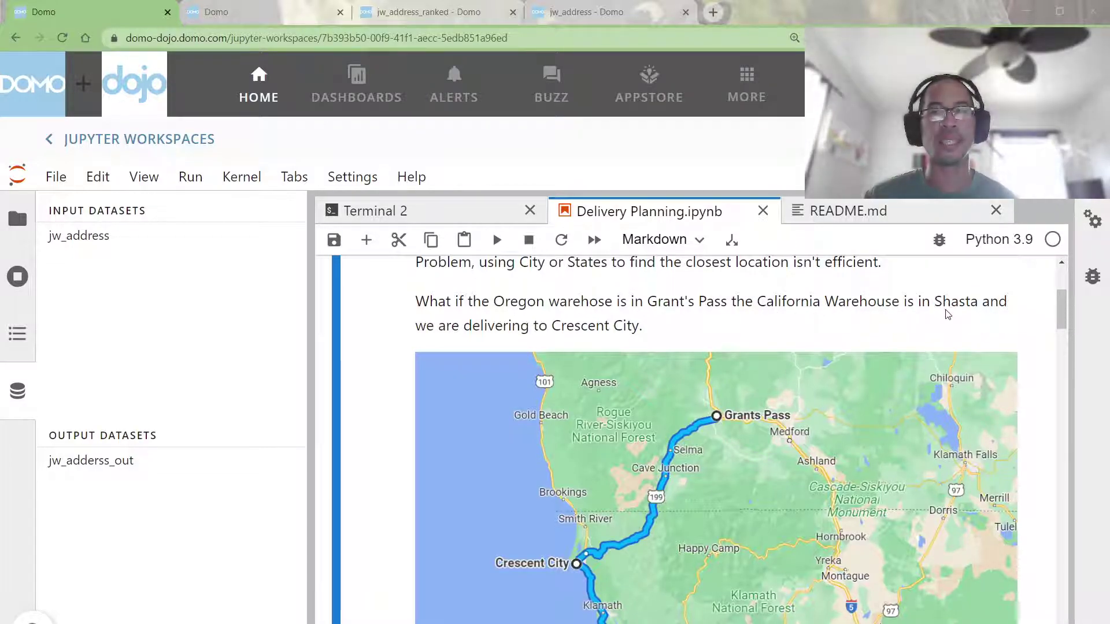
scroll(946, 312, "down", 4)
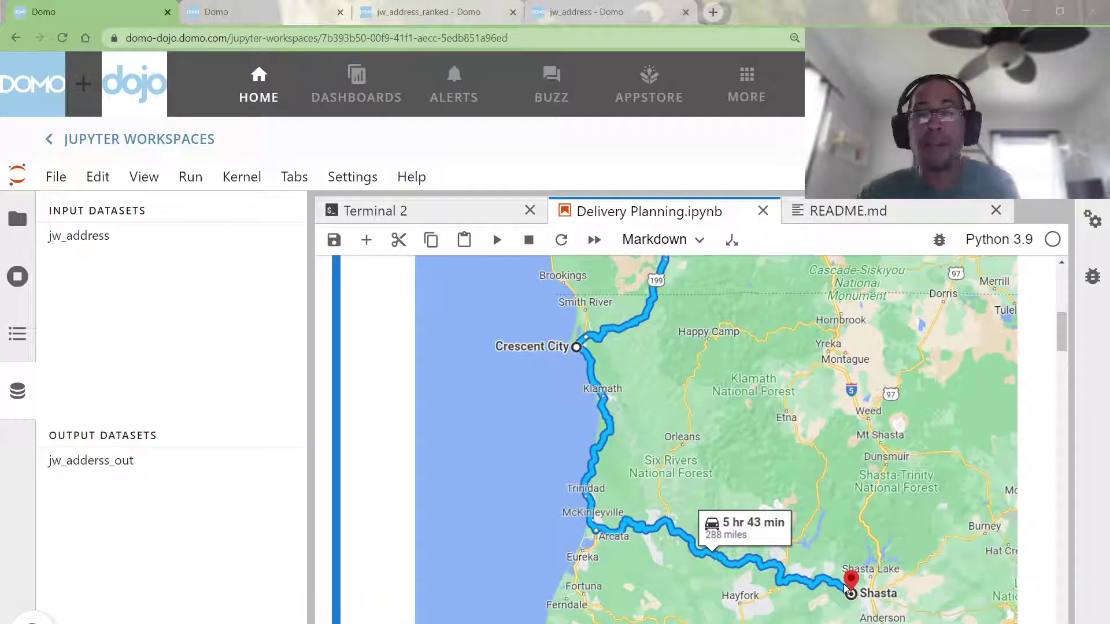
scroll(844, 583, "up", 5)
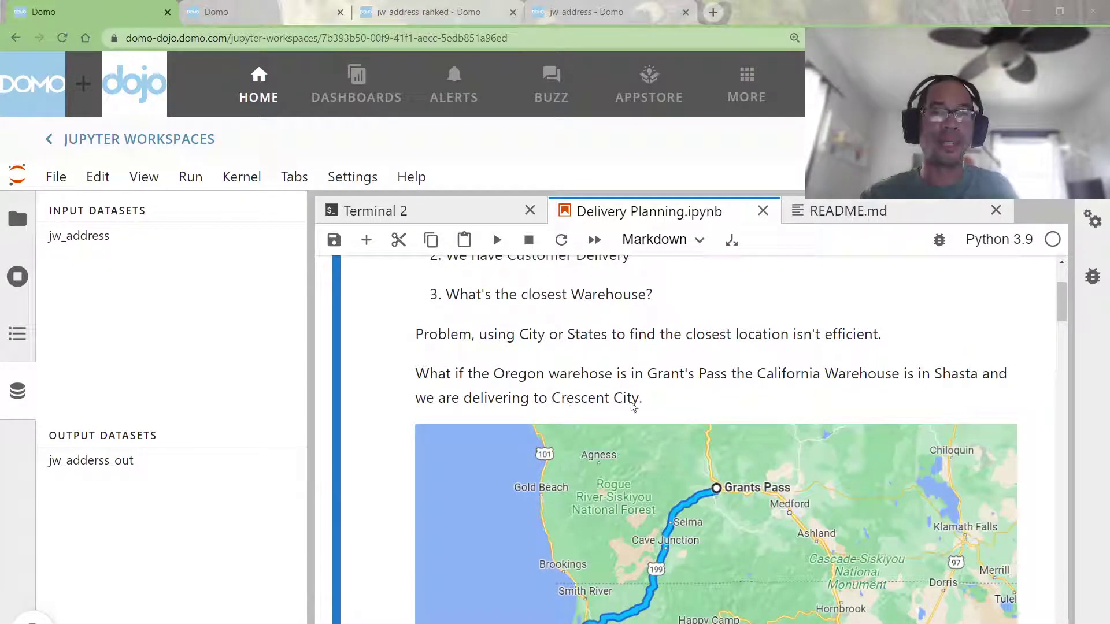
scroll(589, 512, "down", 3)
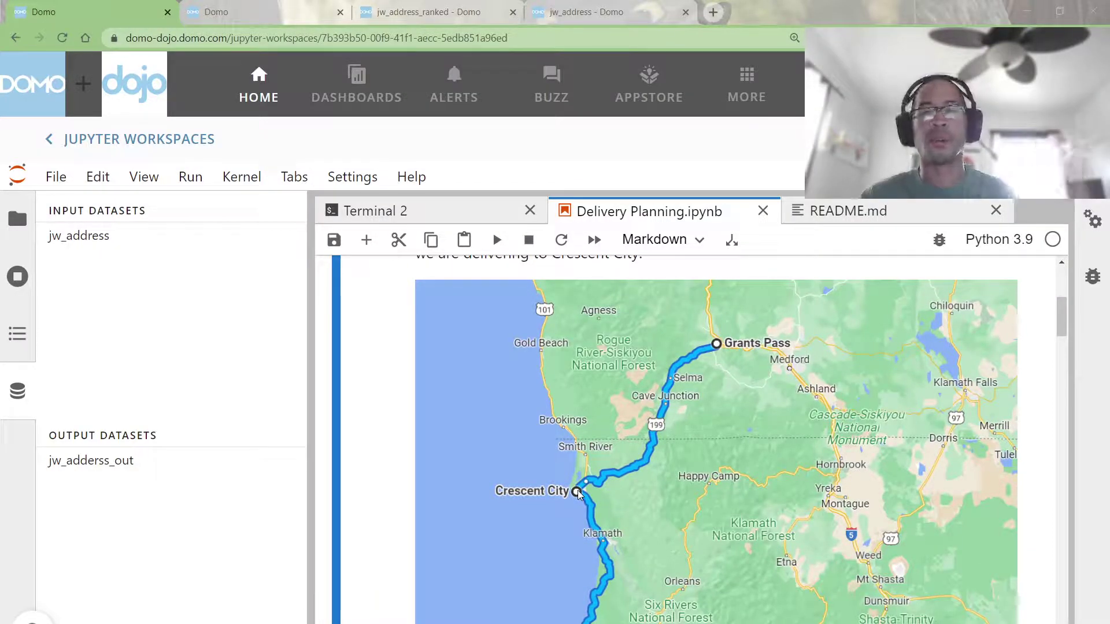
scroll(578, 492, "down", 3)
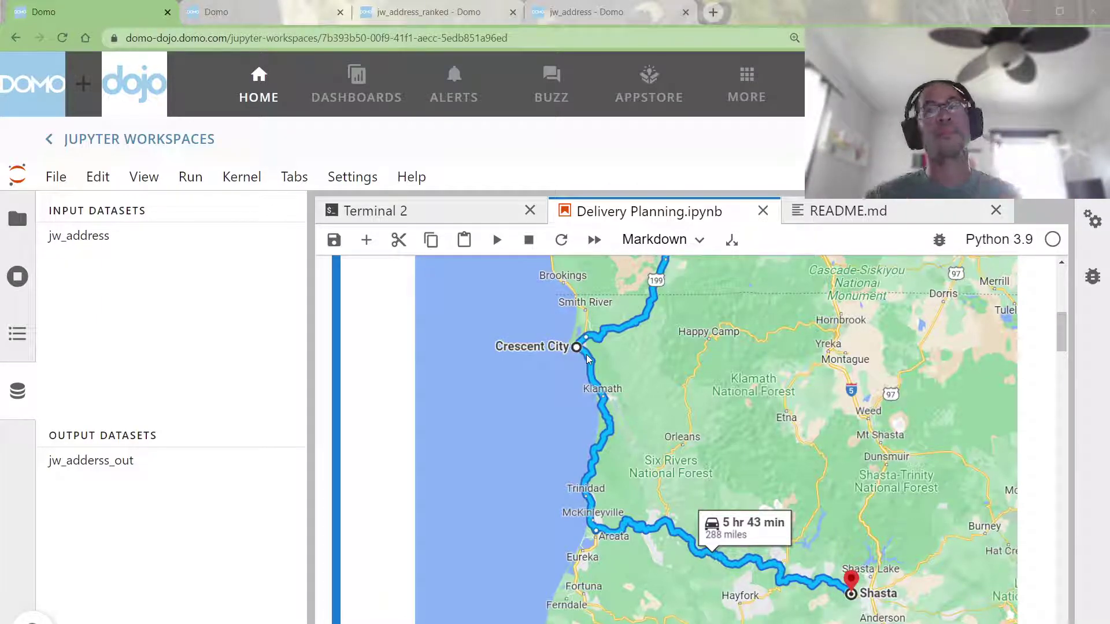
scroll(586, 354, "up", 3)
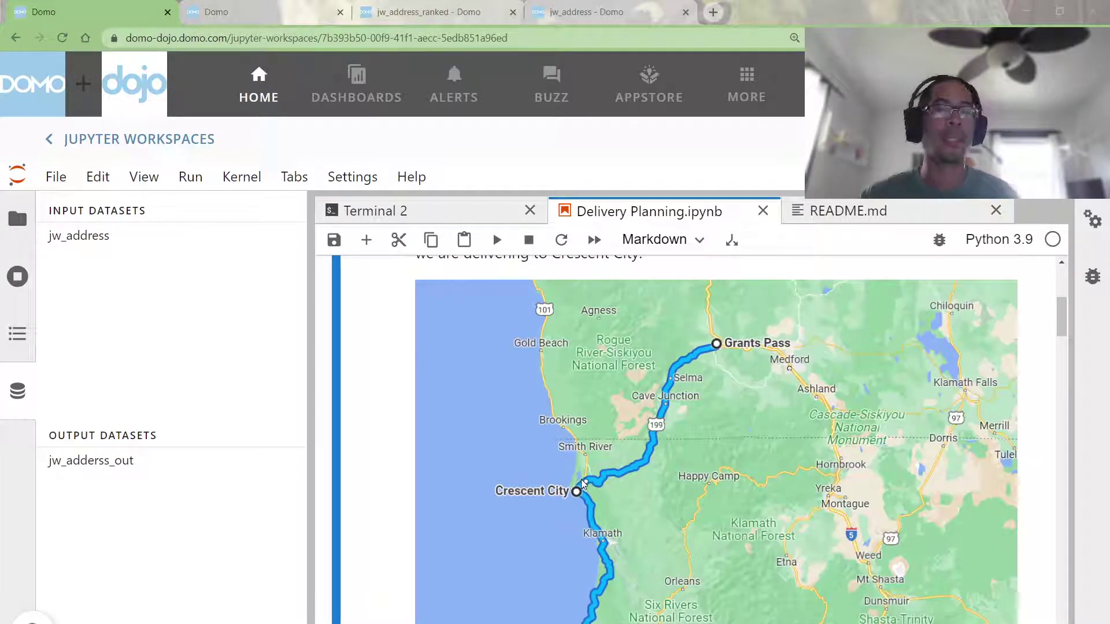
scroll(583, 478, "up", 3)
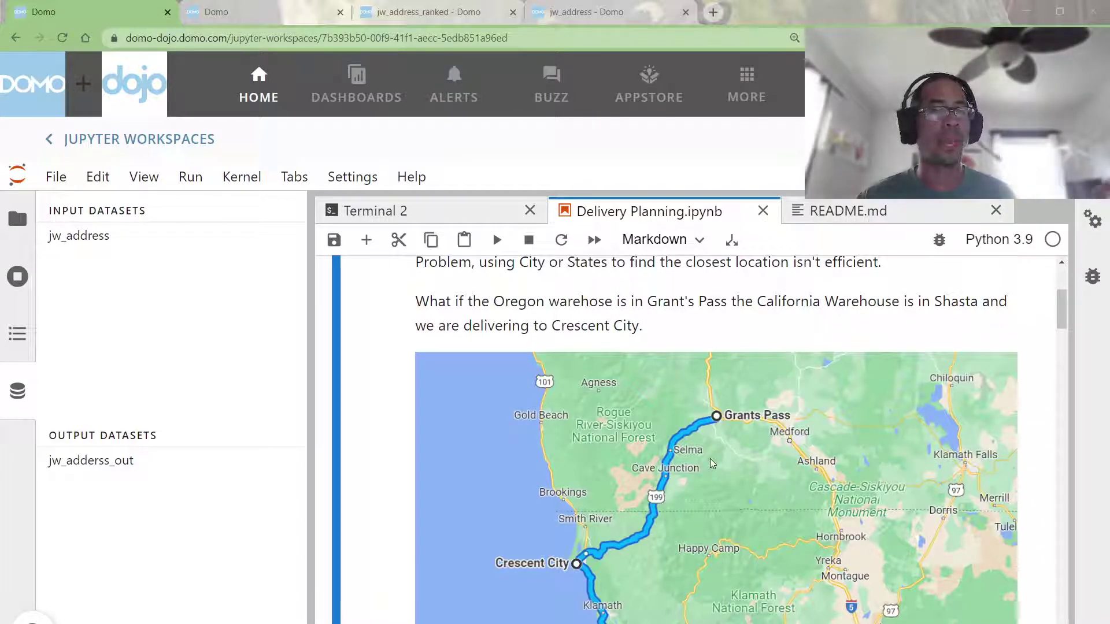
scroll(710, 460, "down", 8)
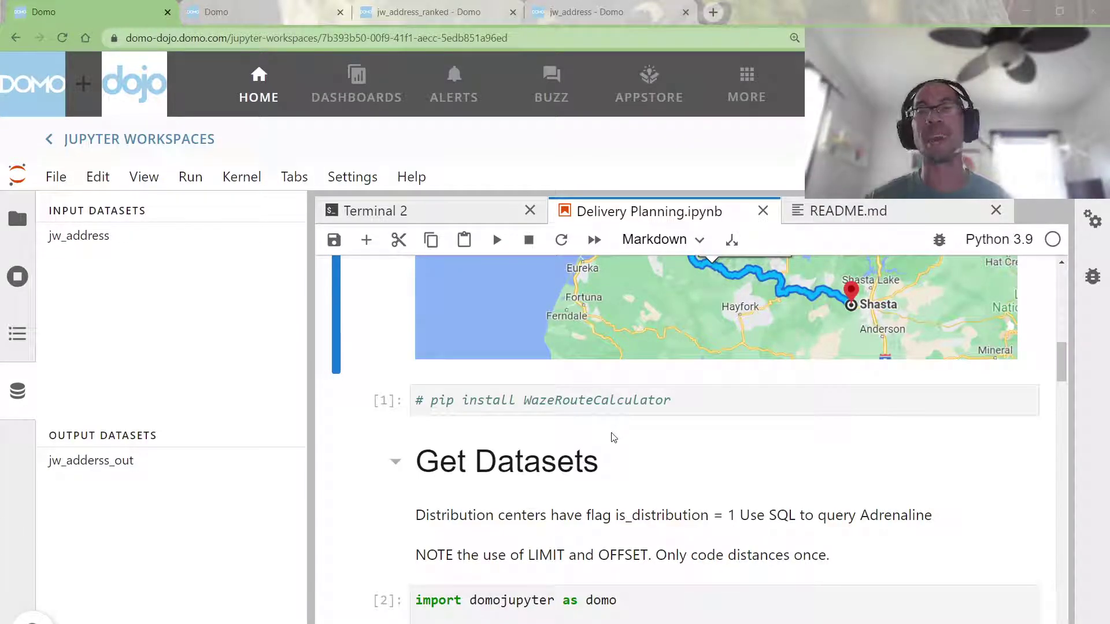
scroll(613, 437, "down", 3)
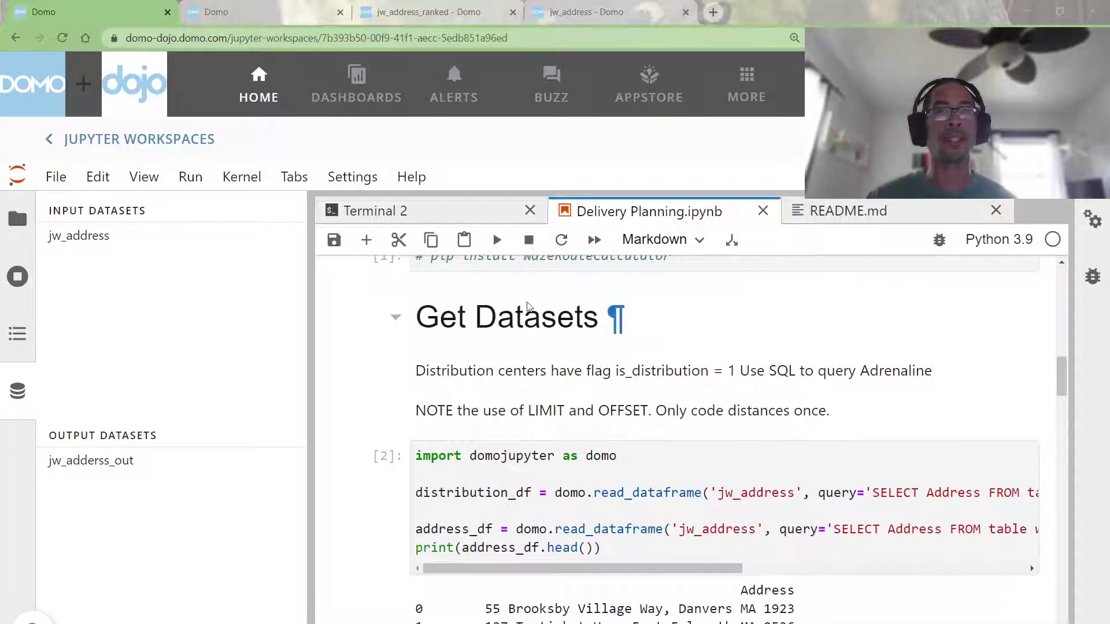
left_click(535, 20)
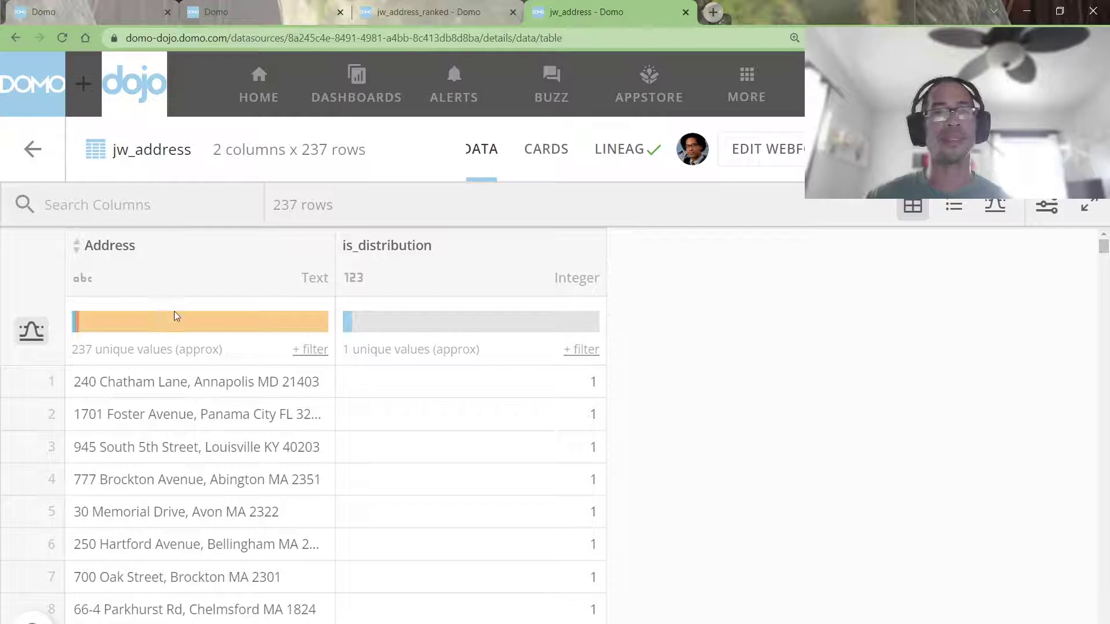
left_click_drag(381, 394, 231, 416)
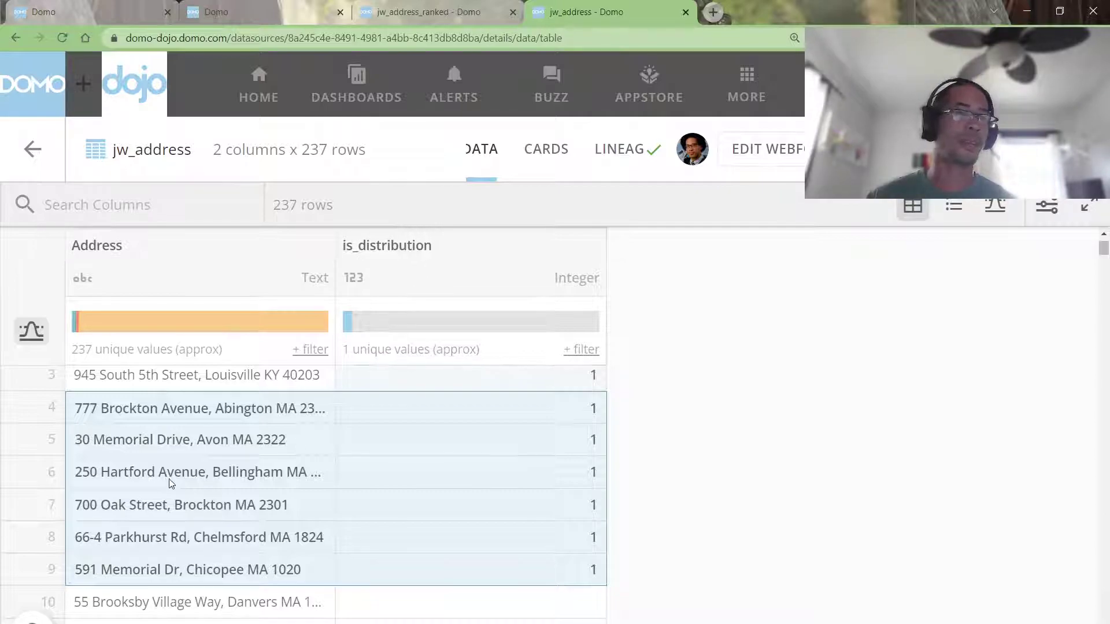
- Select the first address without a distribution flag, then go to the jw_address_ranked dataset
left_click(188, 602)
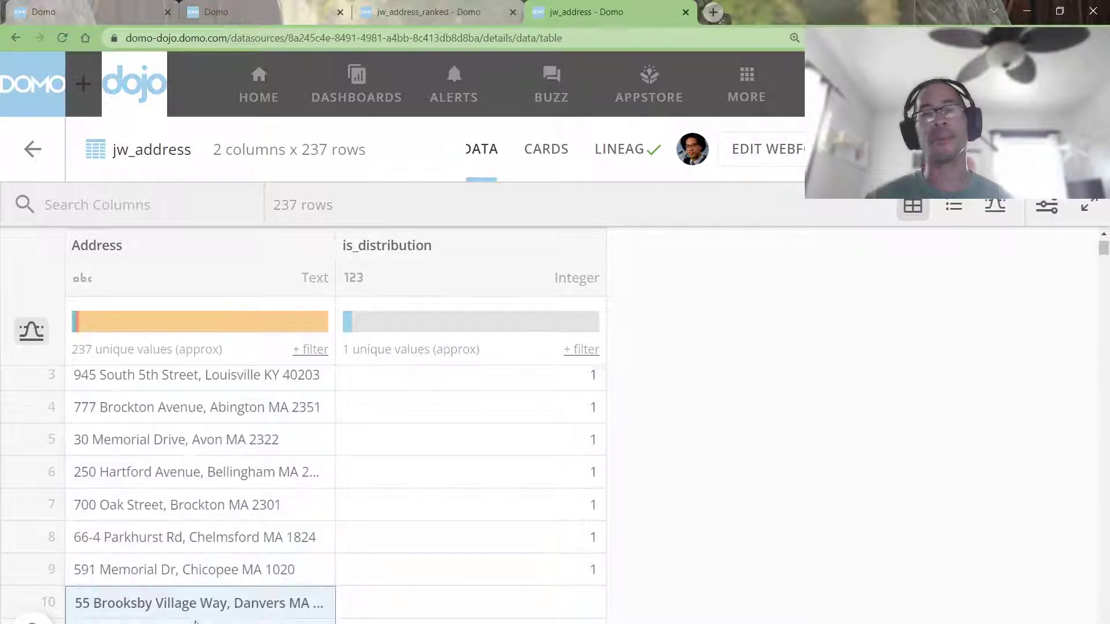
left_click_drag(195, 622, 196, 622)
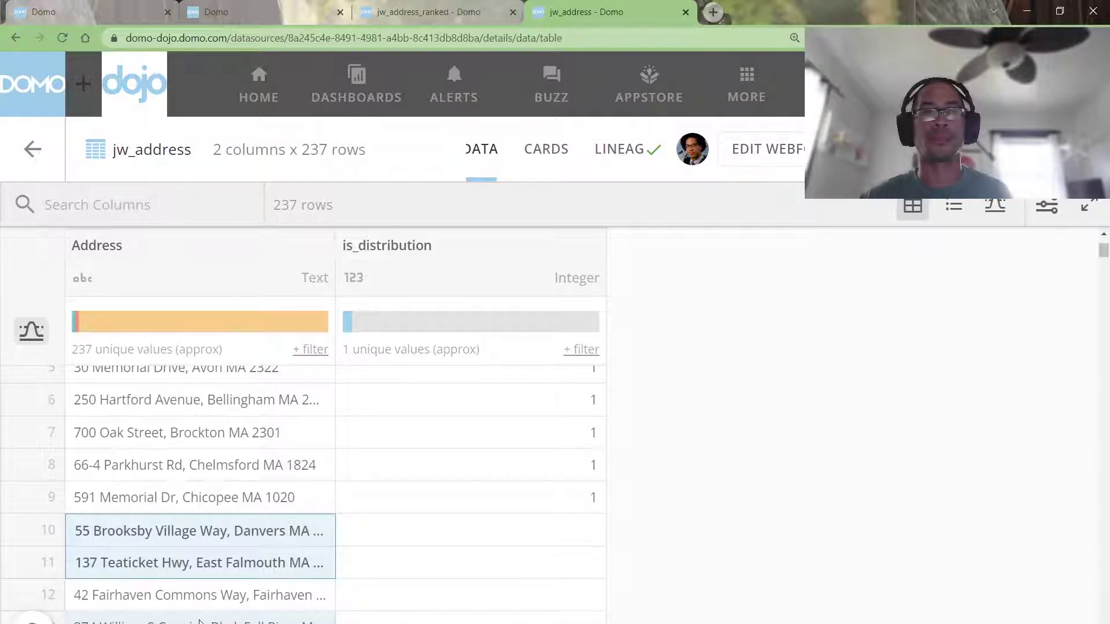
left_click(416, 16)
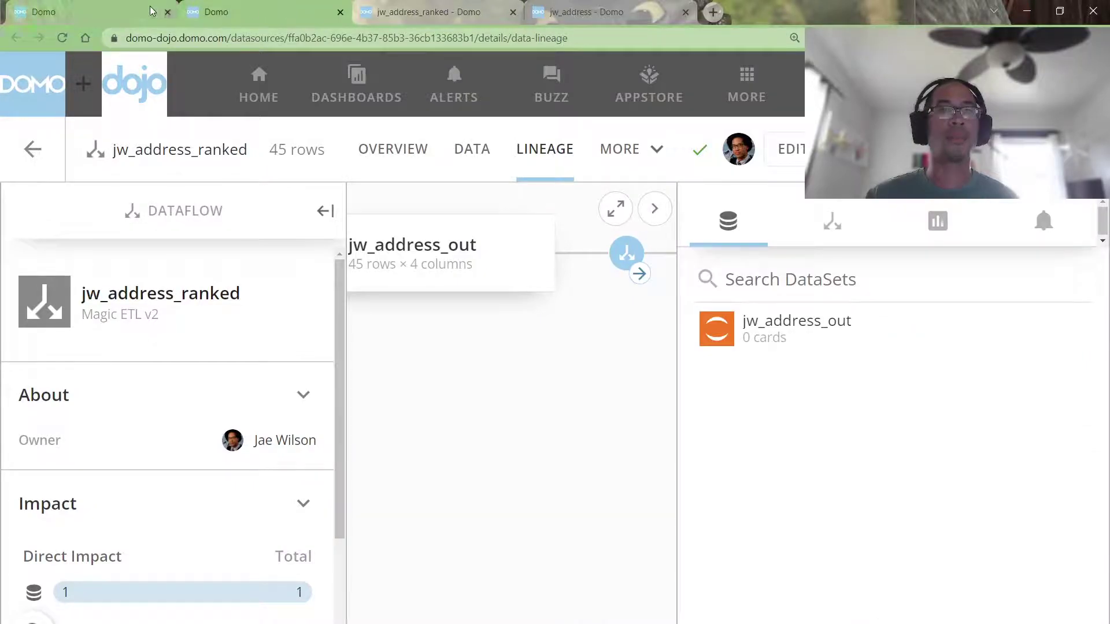
- In Delivery Planning, highlight the domojupyter import, read_dataframe call and distribution-center SQL query
left_click(148, 12)
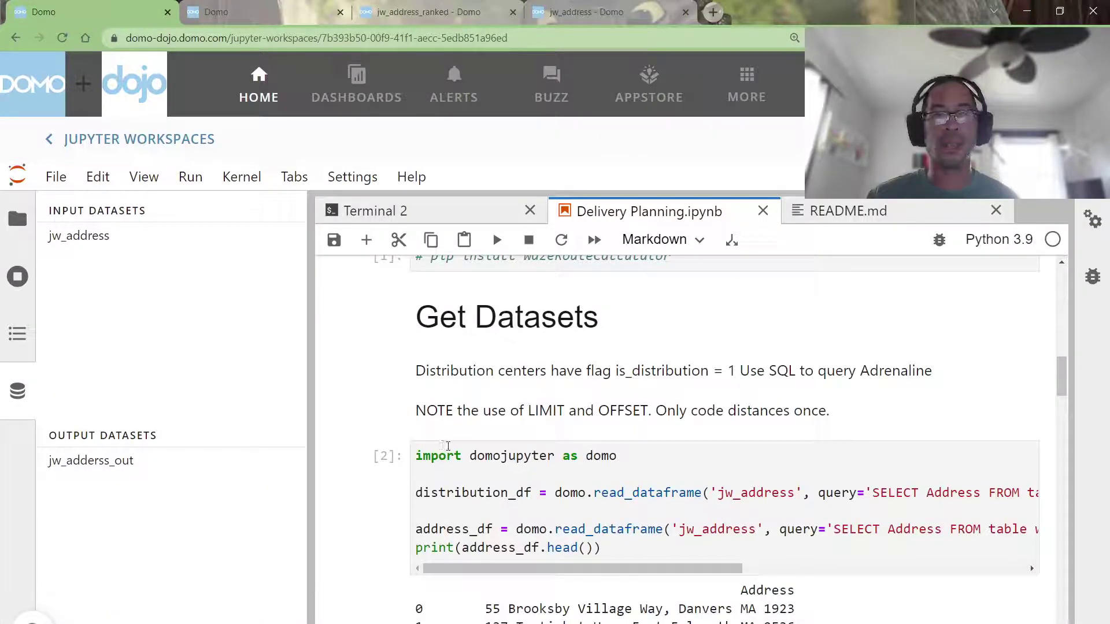
double_click(516, 457)
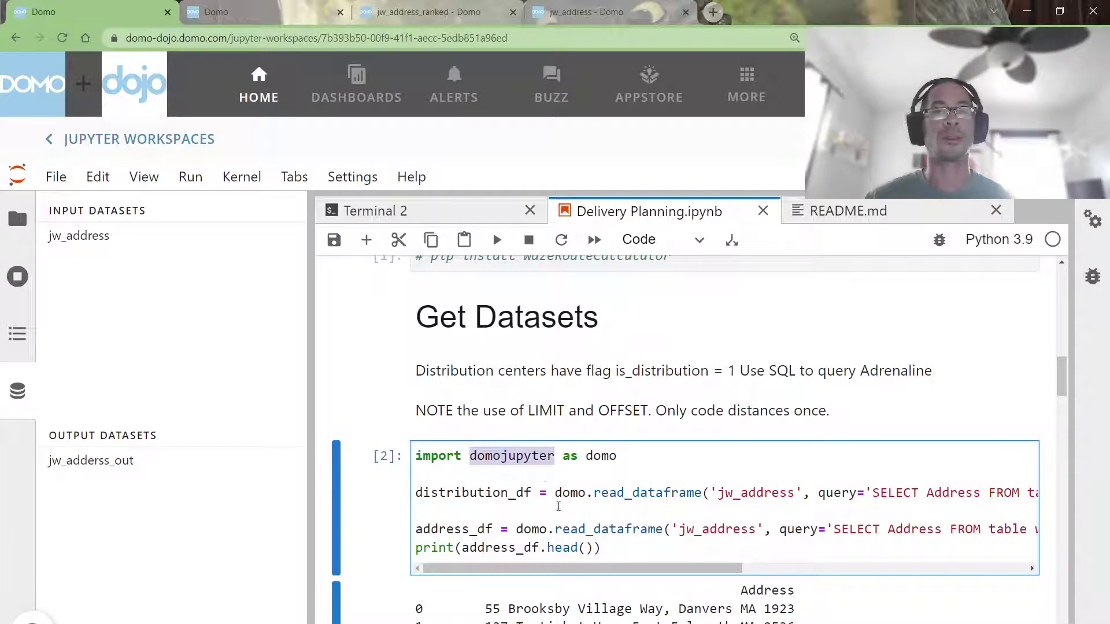
double_click(619, 495)
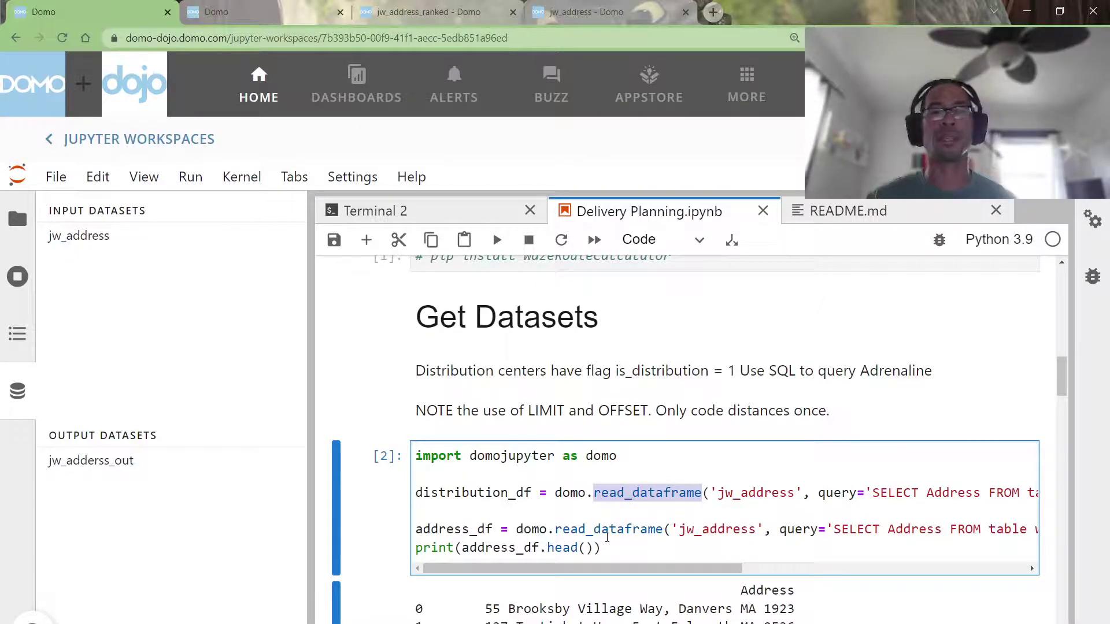
left_click_drag(818, 493, 1038, 494)
- Highlight the distribution_df and address_df variables, then move down to the distance-calculation section
left_click_drag(646, 565, 827, 574)
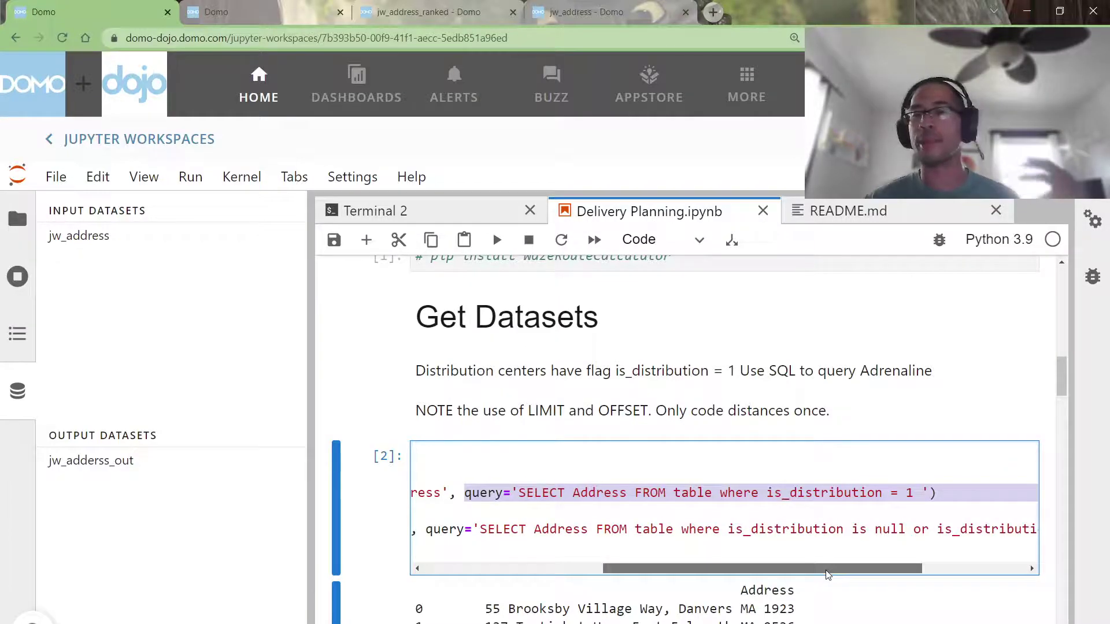
left_click_drag(827, 574, 743, 581)
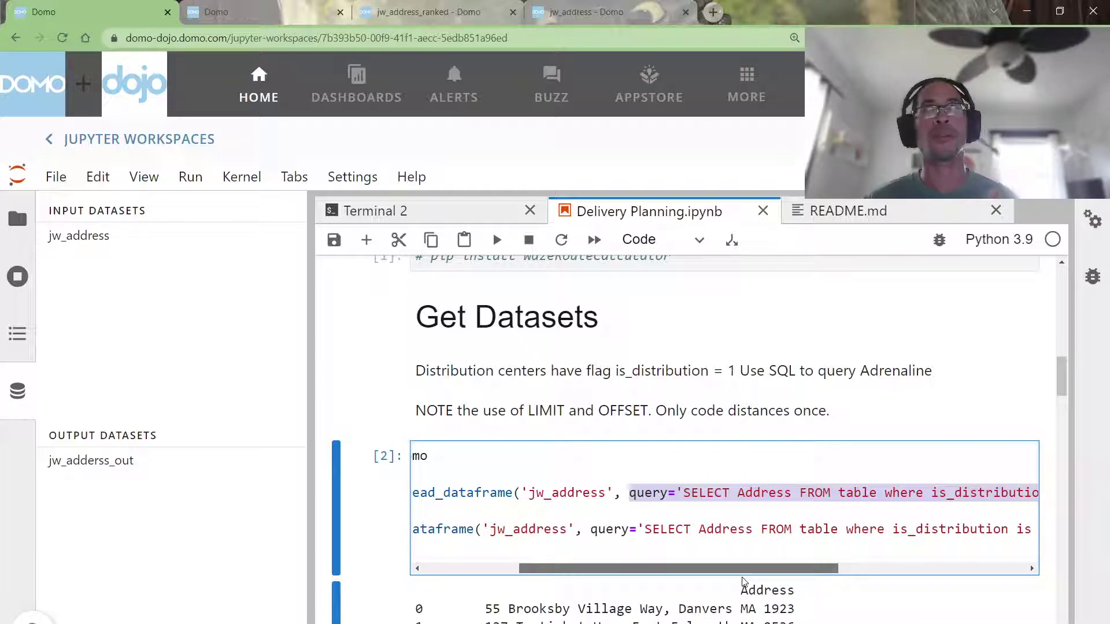
left_click_drag(743, 581, 696, 580)
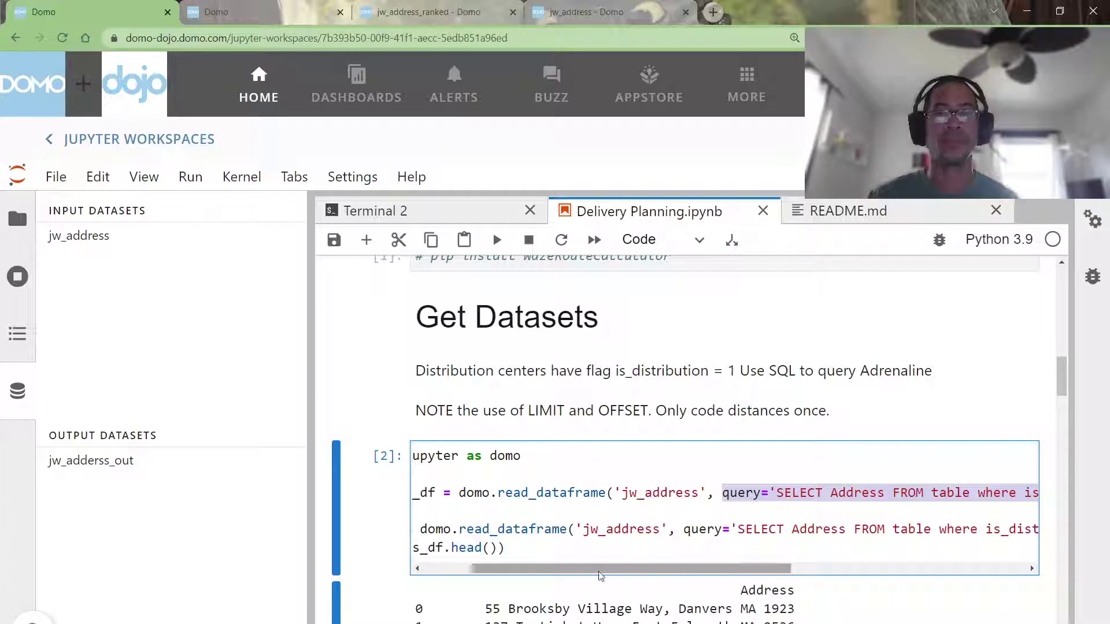
left_click_drag(597, 575, 543, 576)
double_click(490, 499)
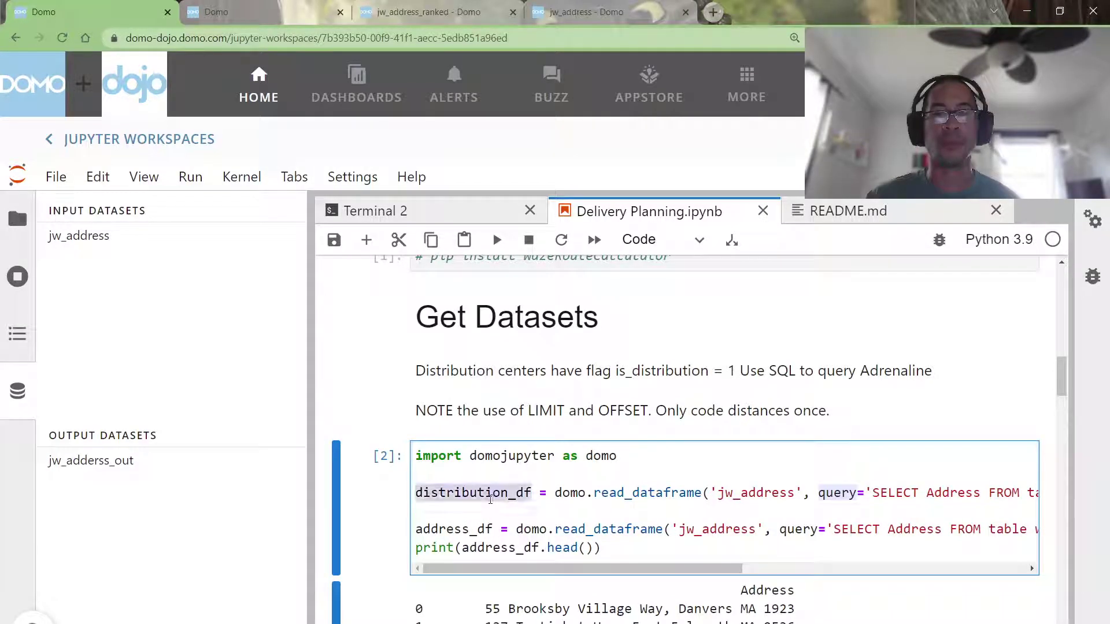
double_click(470, 529)
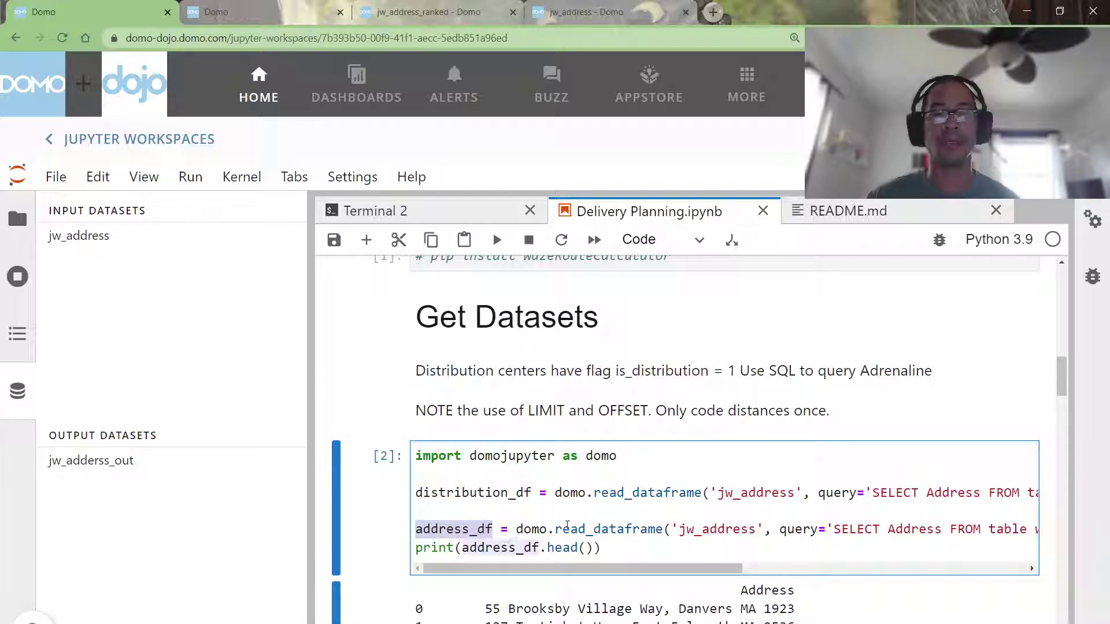
scroll(567, 524, "down", 2)
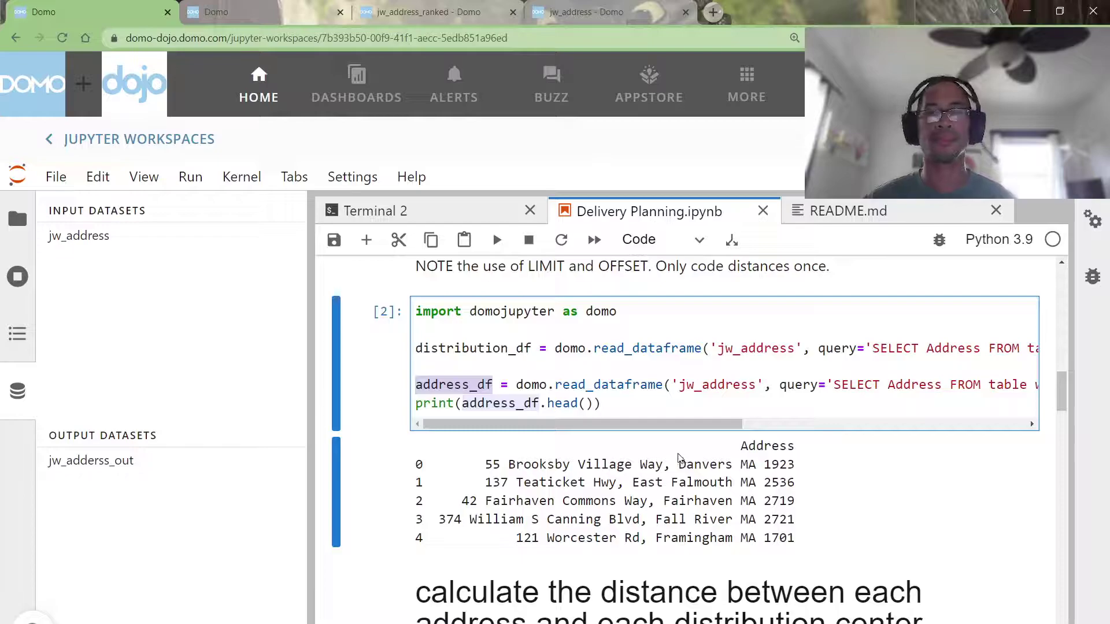
scroll(679, 451, "down", 2)
scroll(680, 440, "down", 1)
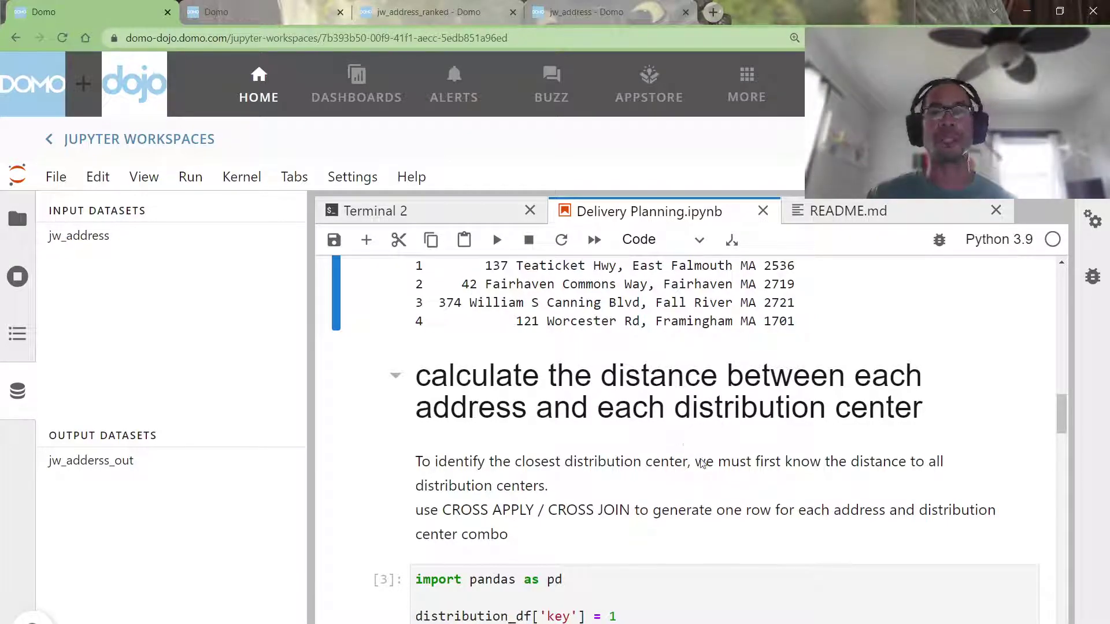
scroll(701, 462, "down", 3)
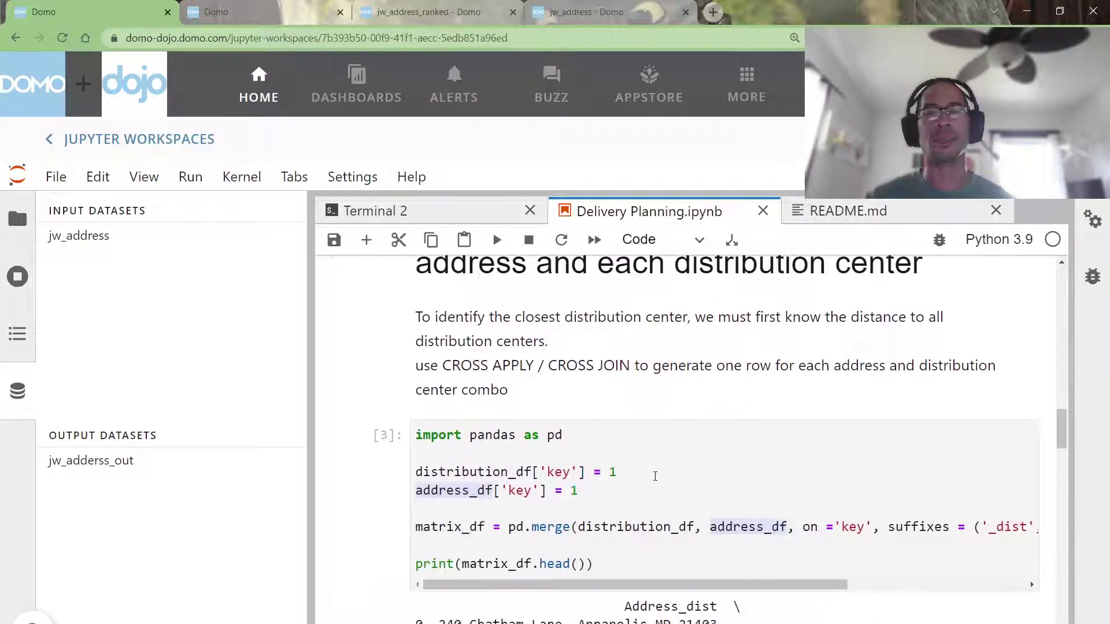
left_click_drag(442, 365, 593, 375)
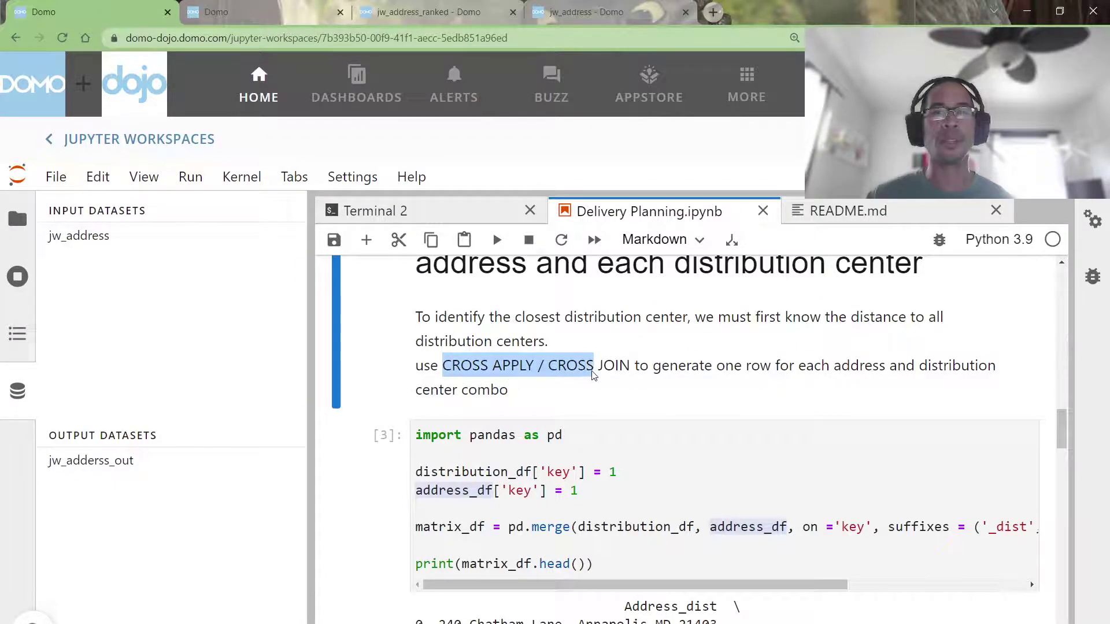
double_click(861, 370)
scroll(829, 410, "up", 3)
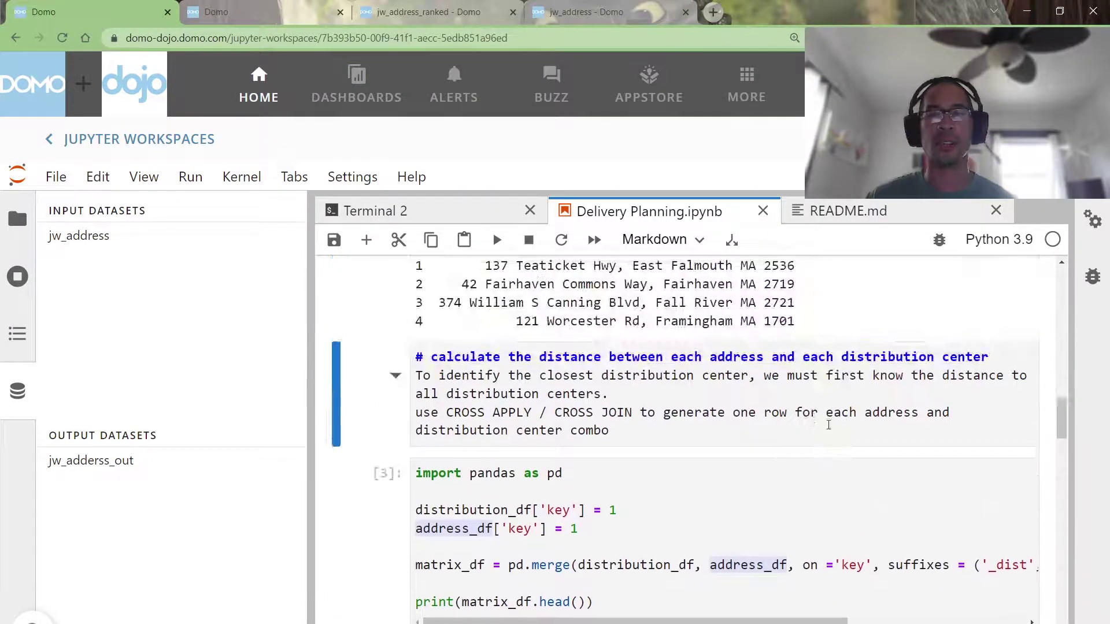
scroll(804, 422, "down", 3)
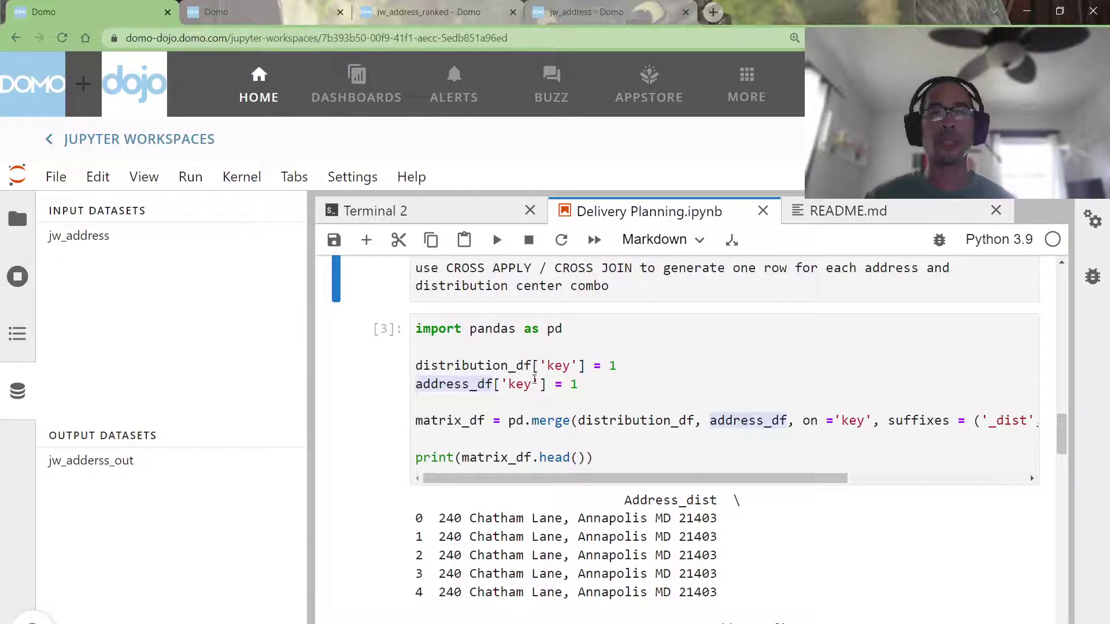
left_click_drag(508, 421, 578, 420)
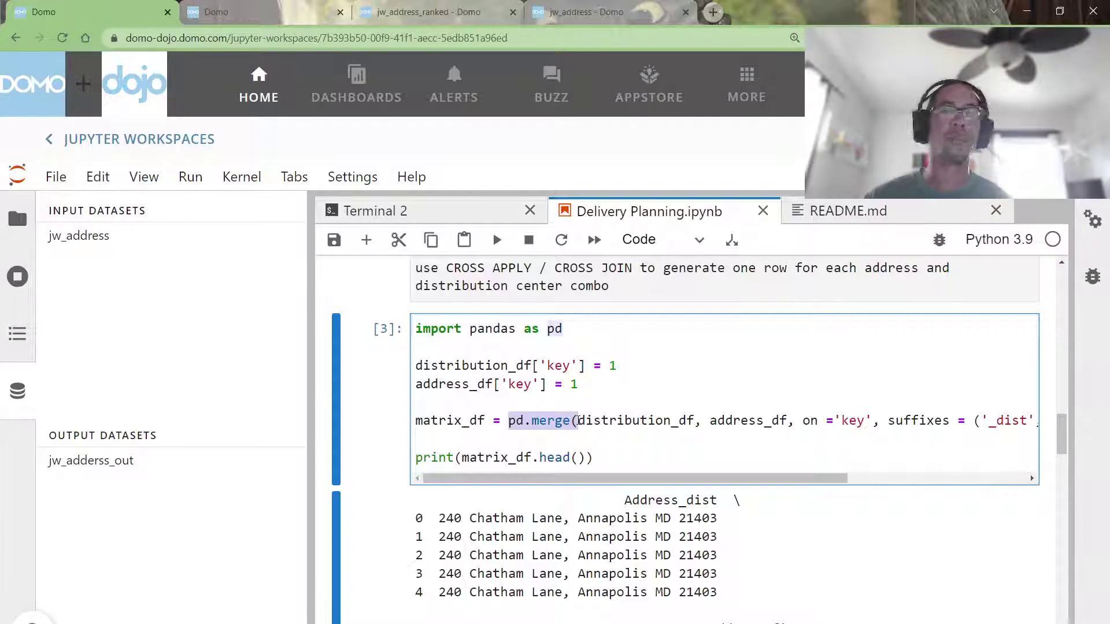
scroll(588, 433, "down", 2)
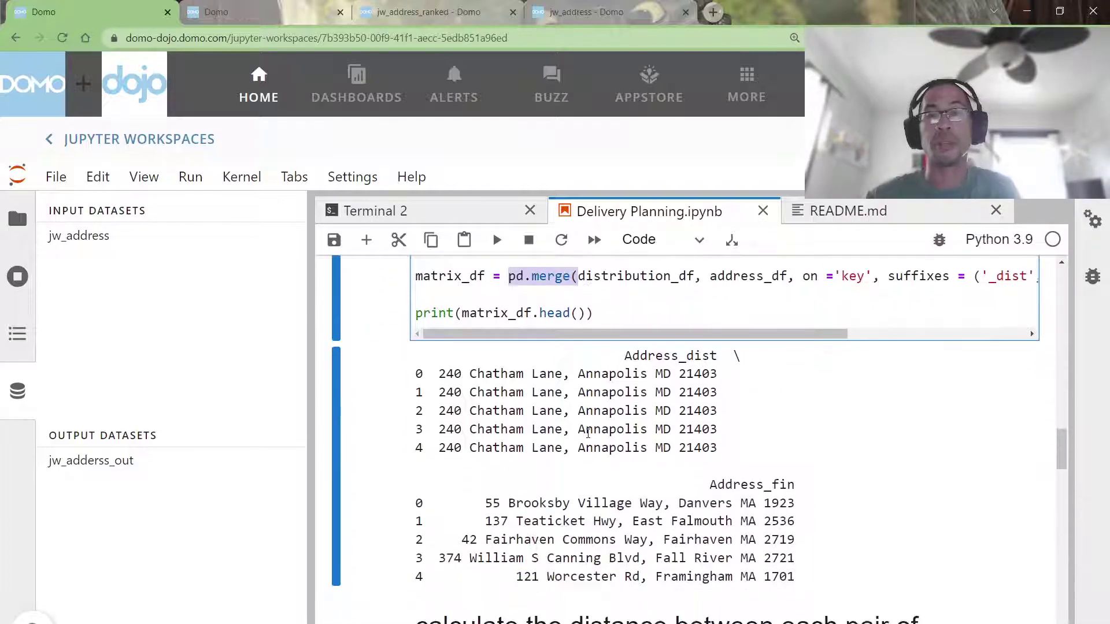
scroll(596, 434, "down", 1)
scroll(597, 434, "down", 5)
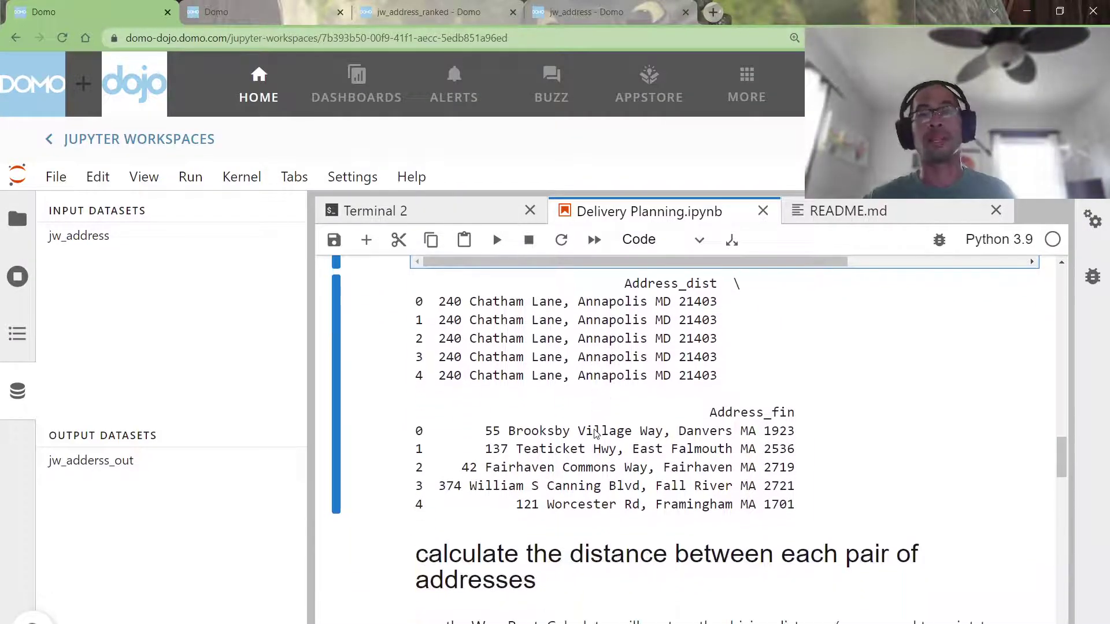
scroll(597, 433, "up", 4)
scroll(595, 434, "down", 3)
scroll(590, 434, "up", 3)
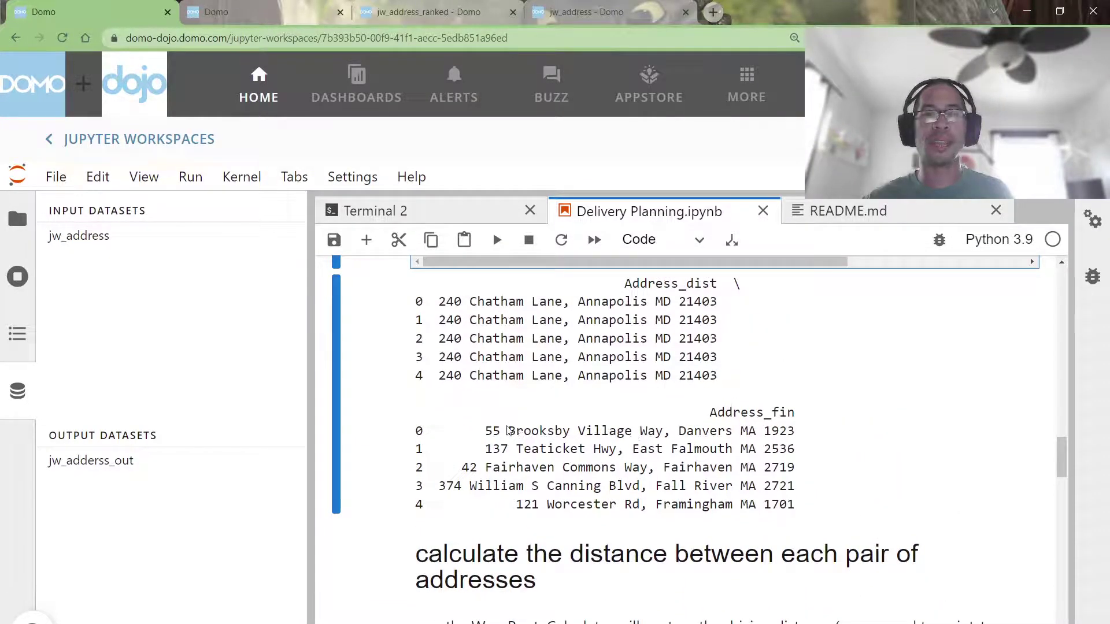
left_click_drag(508, 435, 787, 435)
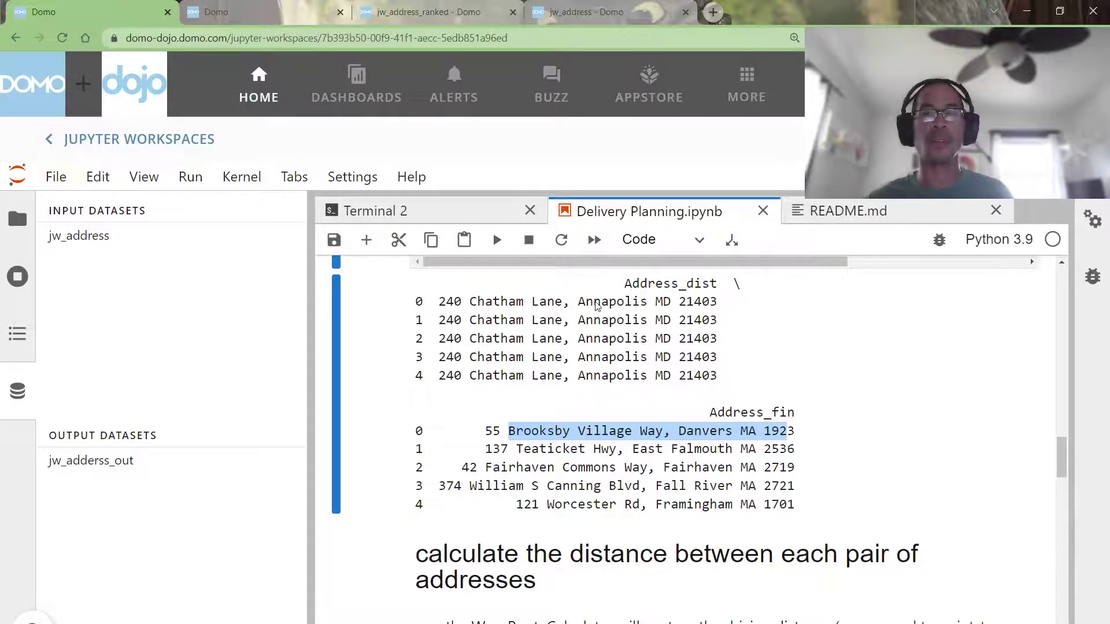
scroll(551, 406, "down", 9)
scroll(564, 410, "down", 2)
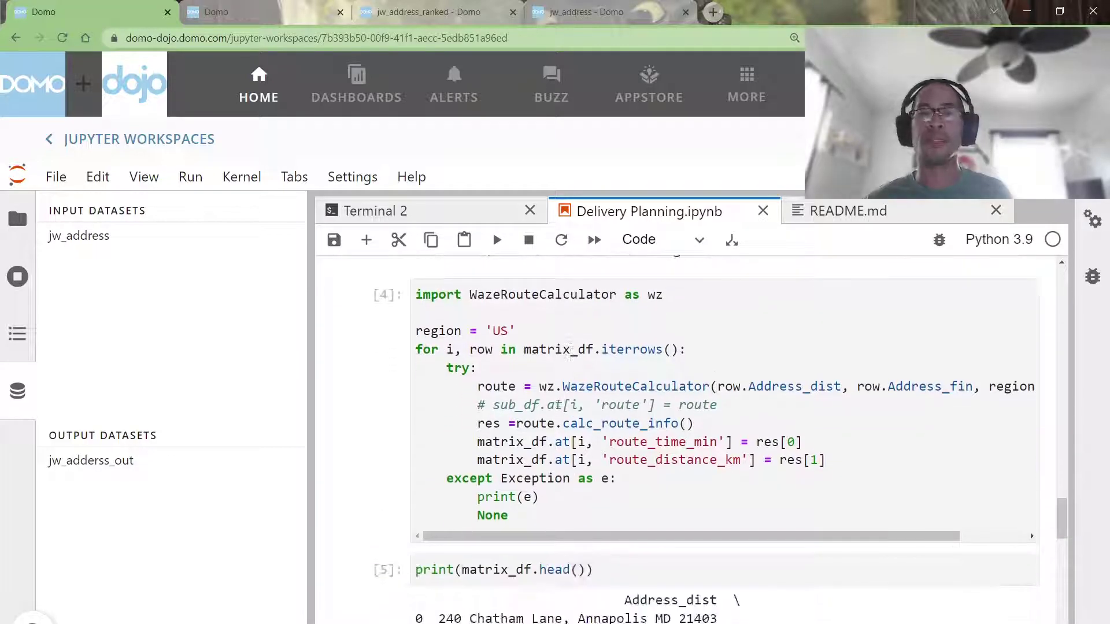
left_click(724, 389)
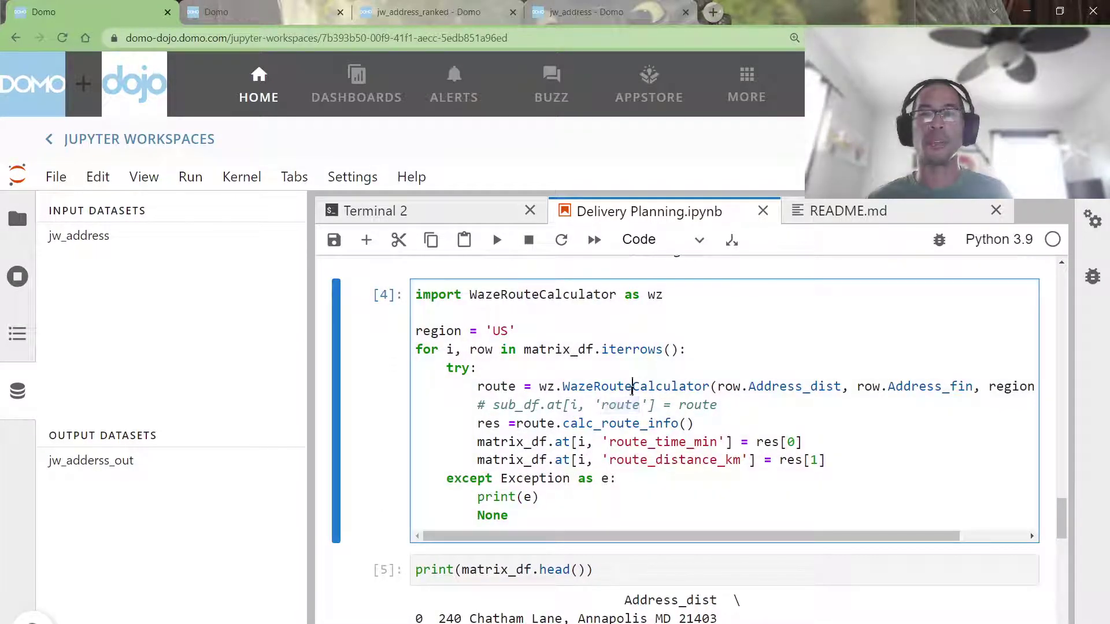
double_click(632, 391)
double_click(570, 349)
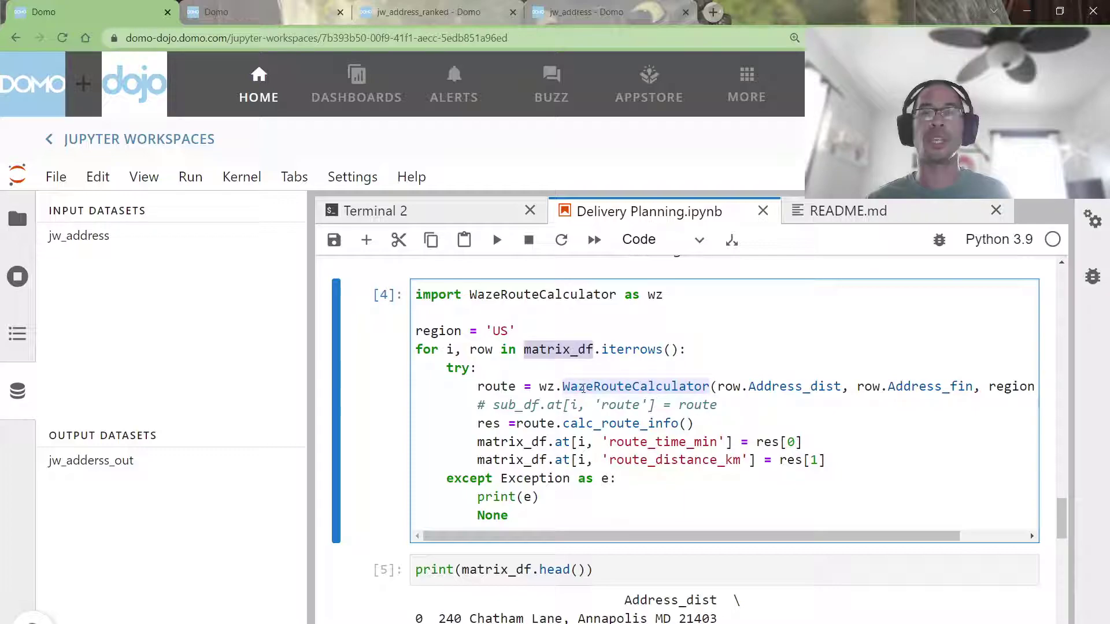
double_click(590, 386)
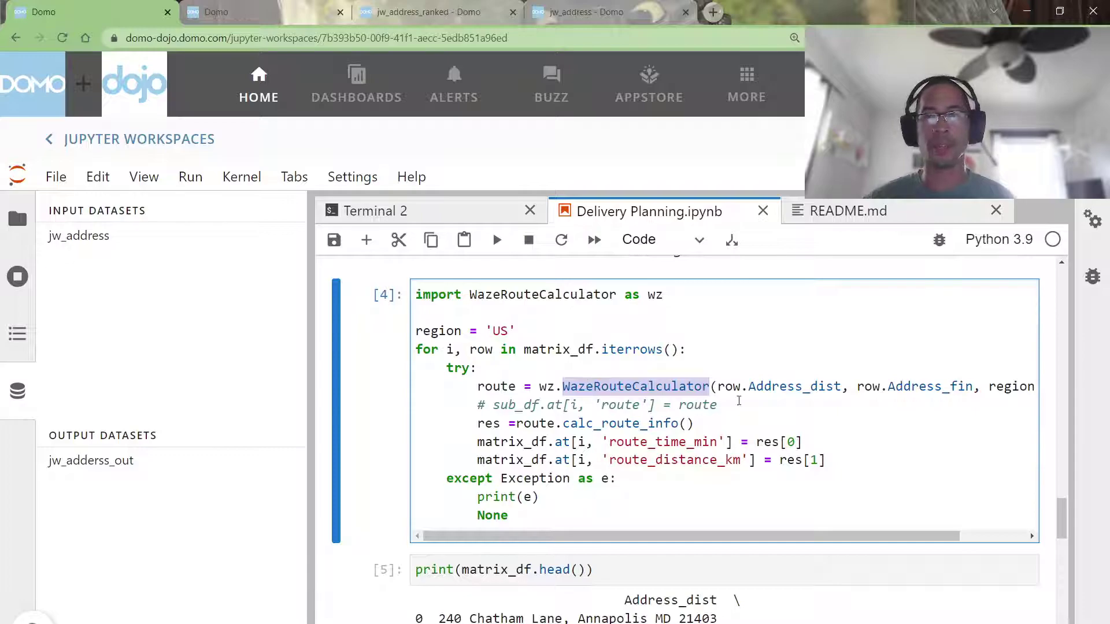
double_click(763, 385)
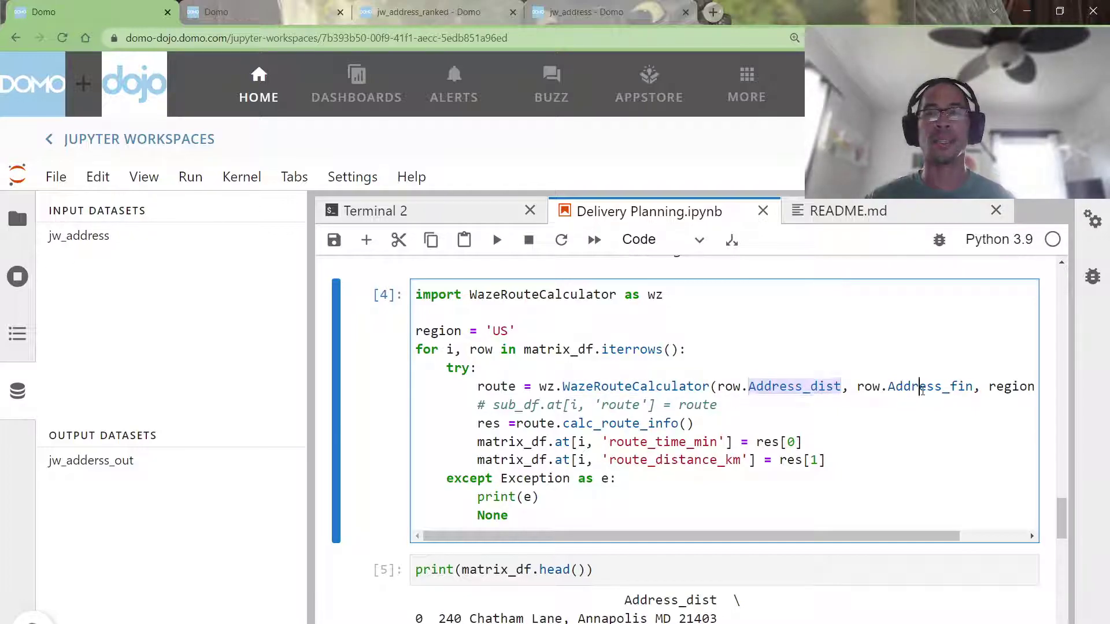
double_click(925, 386)
double_click(1010, 386)
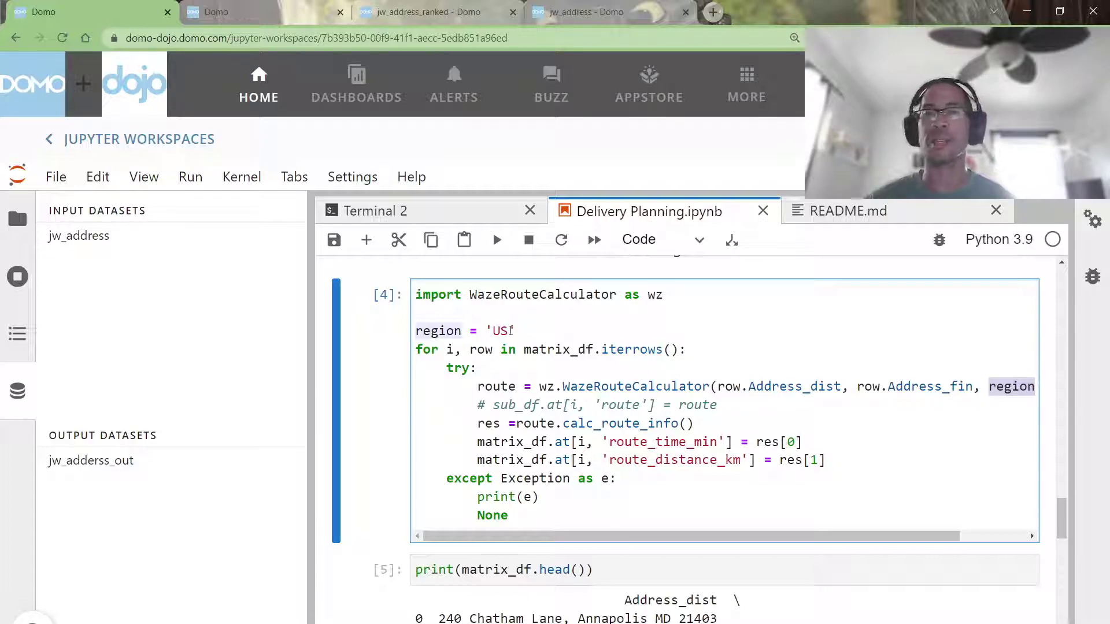
left_click_drag(488, 328, 517, 331)
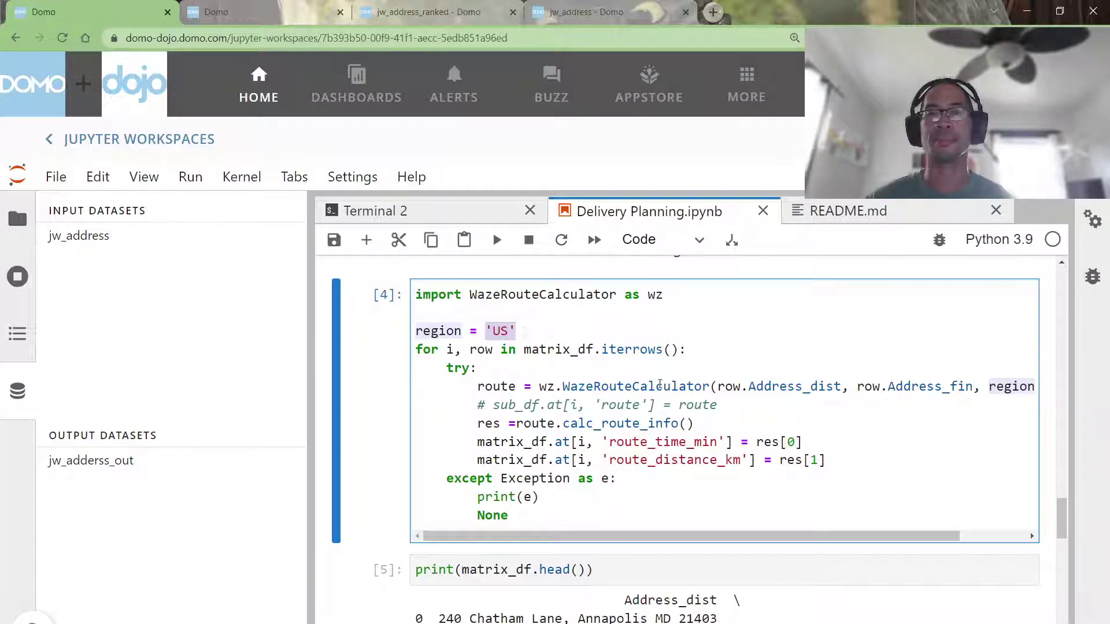
left_click_drag(601, 442, 737, 443)
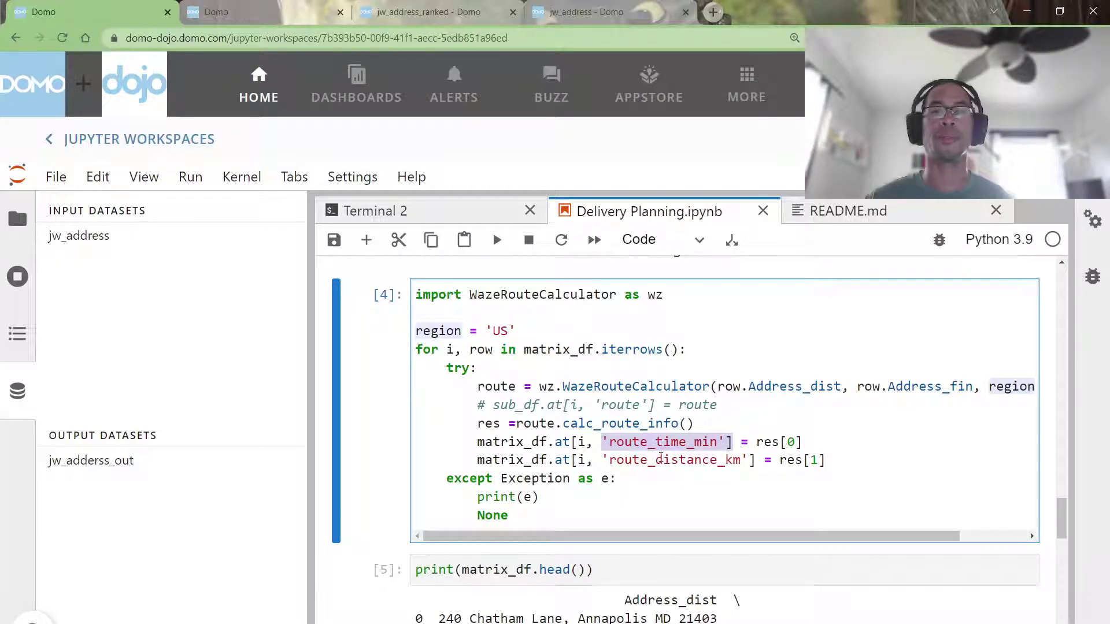
left_click_drag(599, 459, 755, 461)
scroll(720, 433, "down", 1)
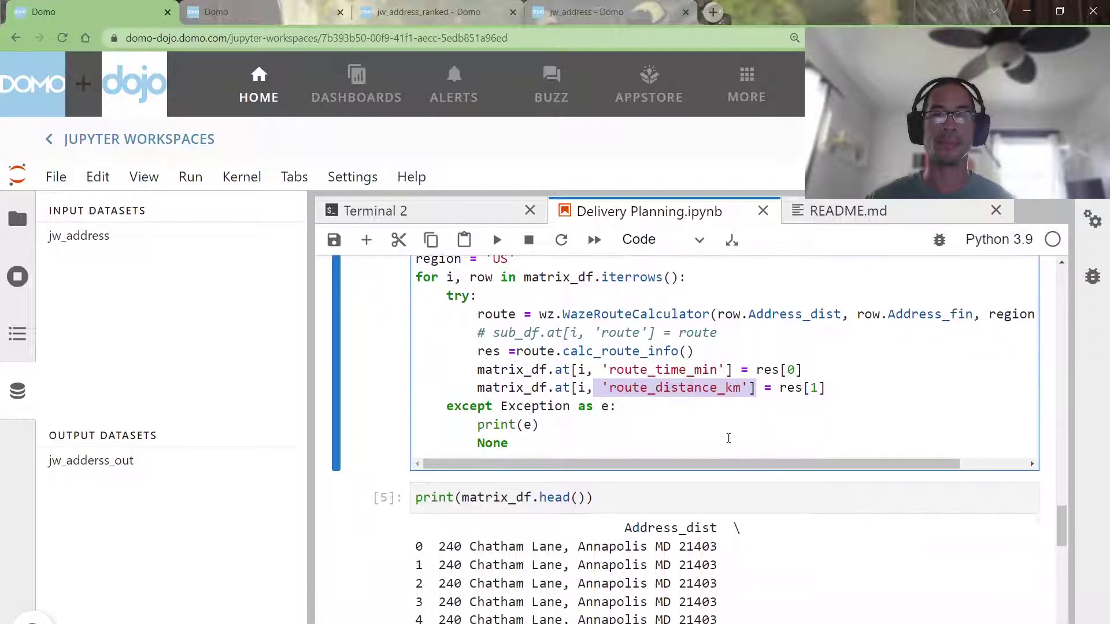
left_click_drag(470, 406, 535, 436)
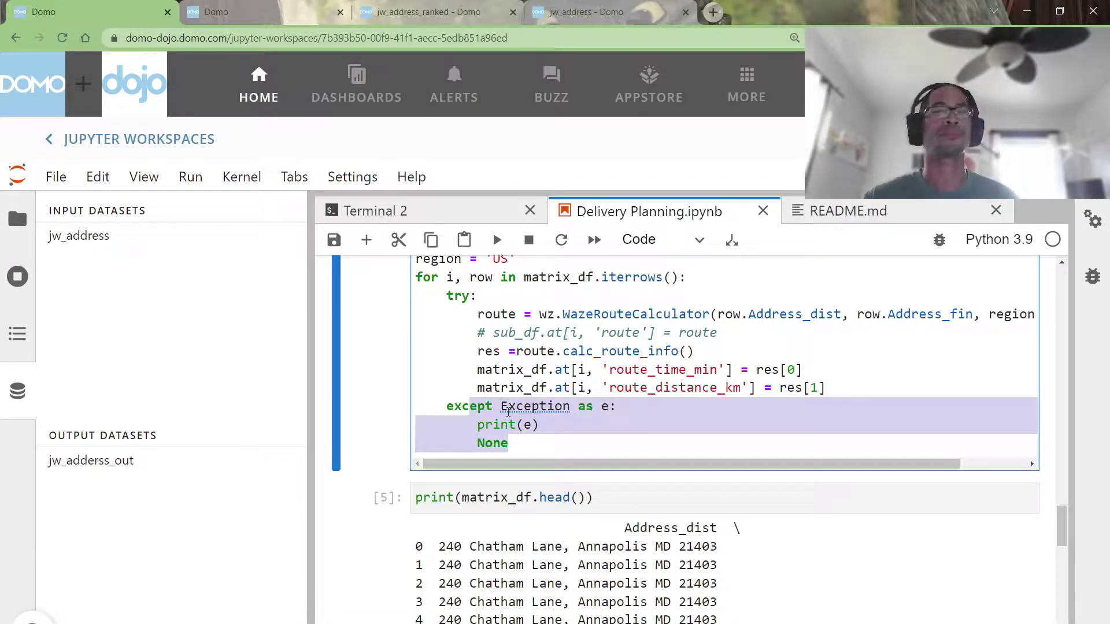
scroll(508, 411, "down", 1)
scroll(508, 411, "down", 2)
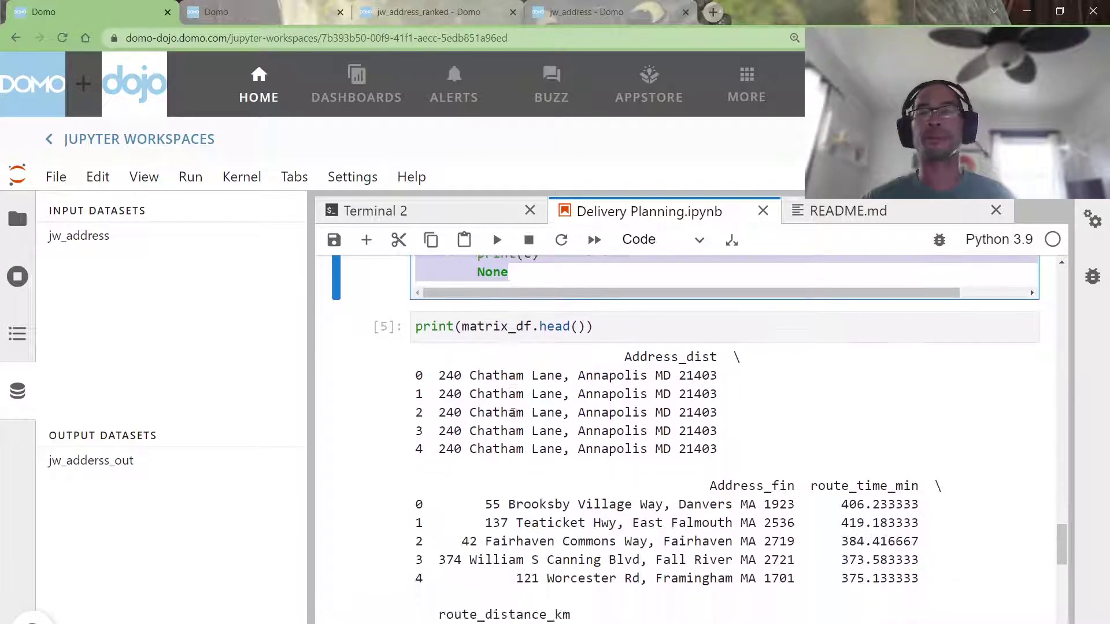
scroll(512, 412, "down", 1)
left_click_drag(840, 459, 925, 459)
scroll(531, 471, "down", 4)
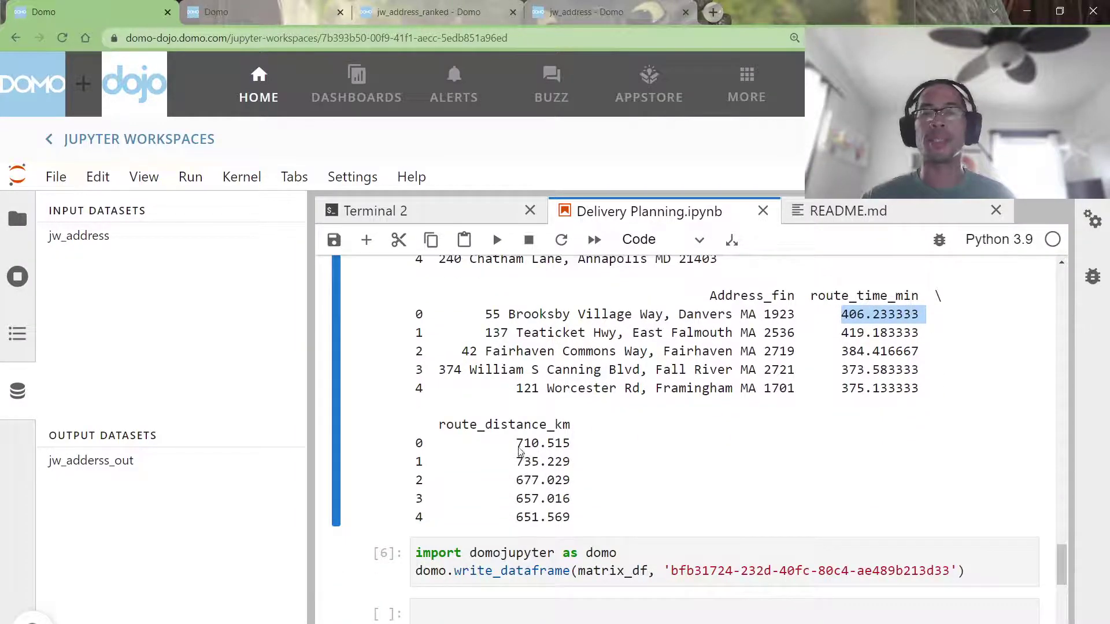
left_click_drag(518, 448, 557, 452)
double_click(482, 571)
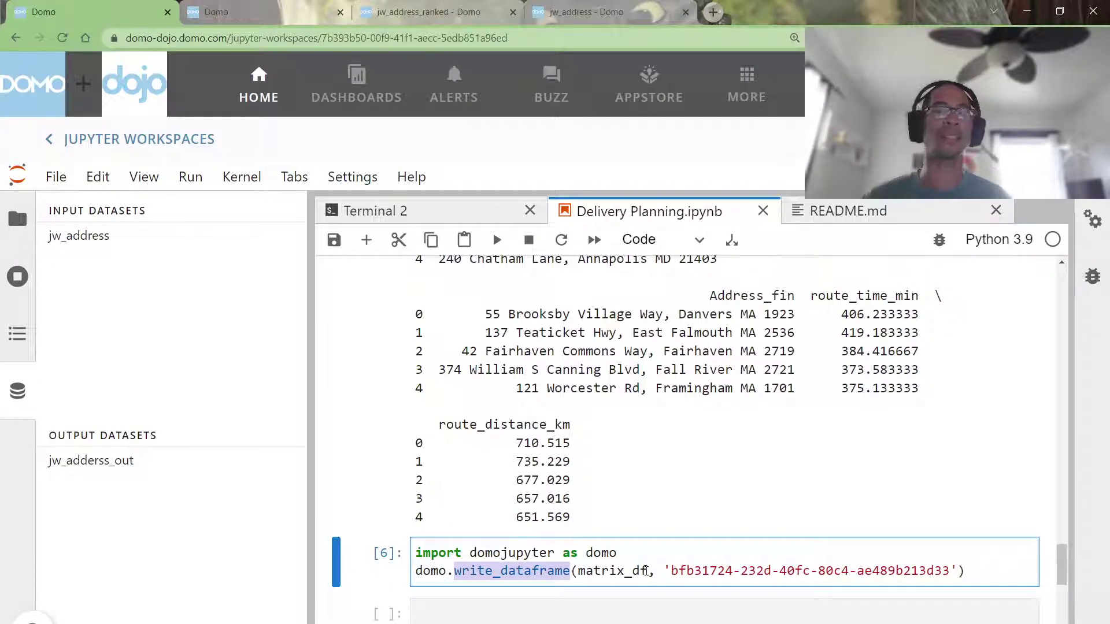
scroll(646, 570, "down", 1)
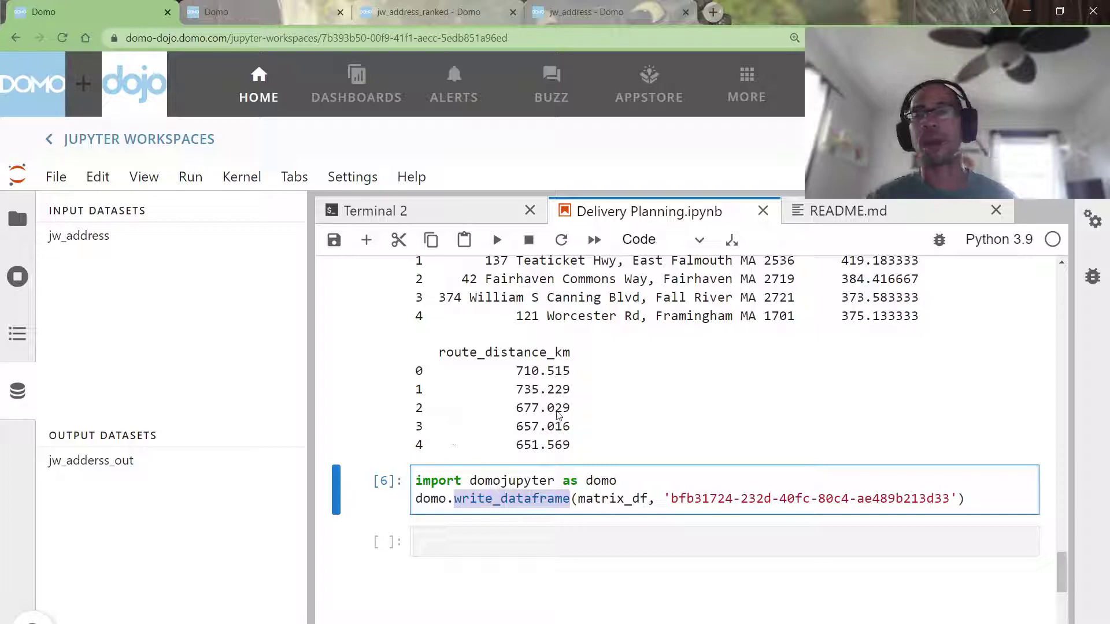
- From the jw_address_ranked lineage, open the jw_address_out dataset and view its rows
left_click(258, 17)
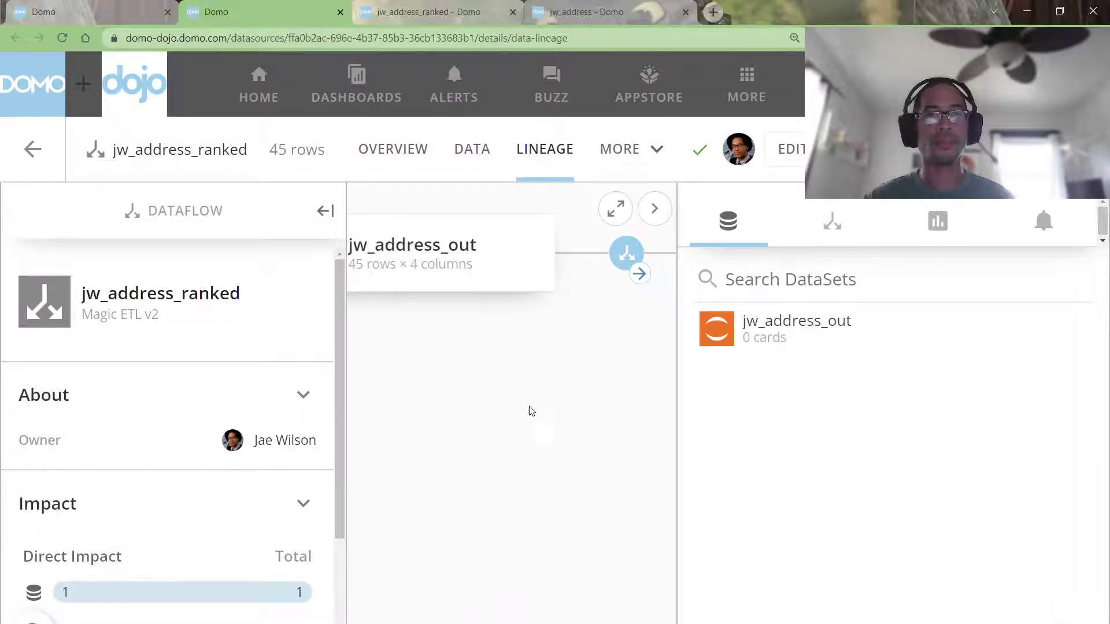
left_click(769, 325)
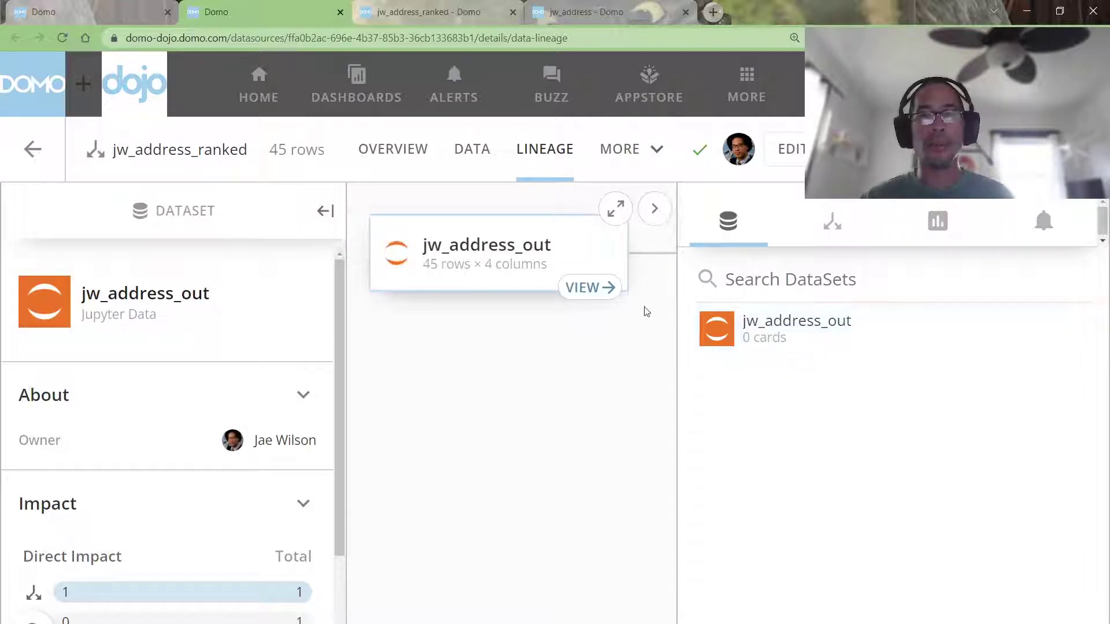
left_click(609, 291)
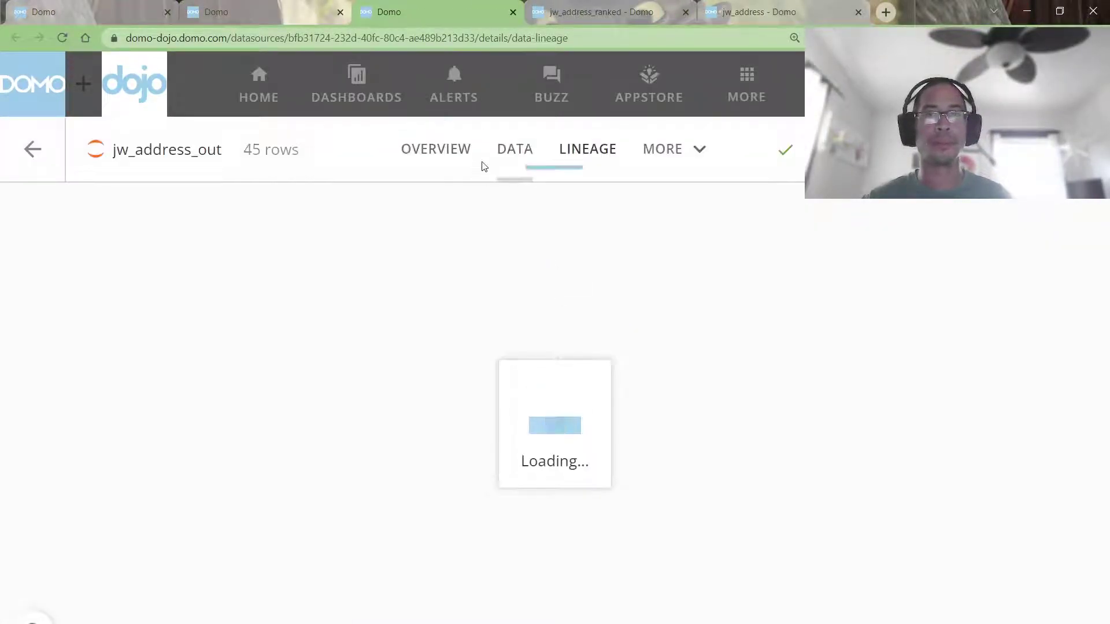
left_click(529, 162)
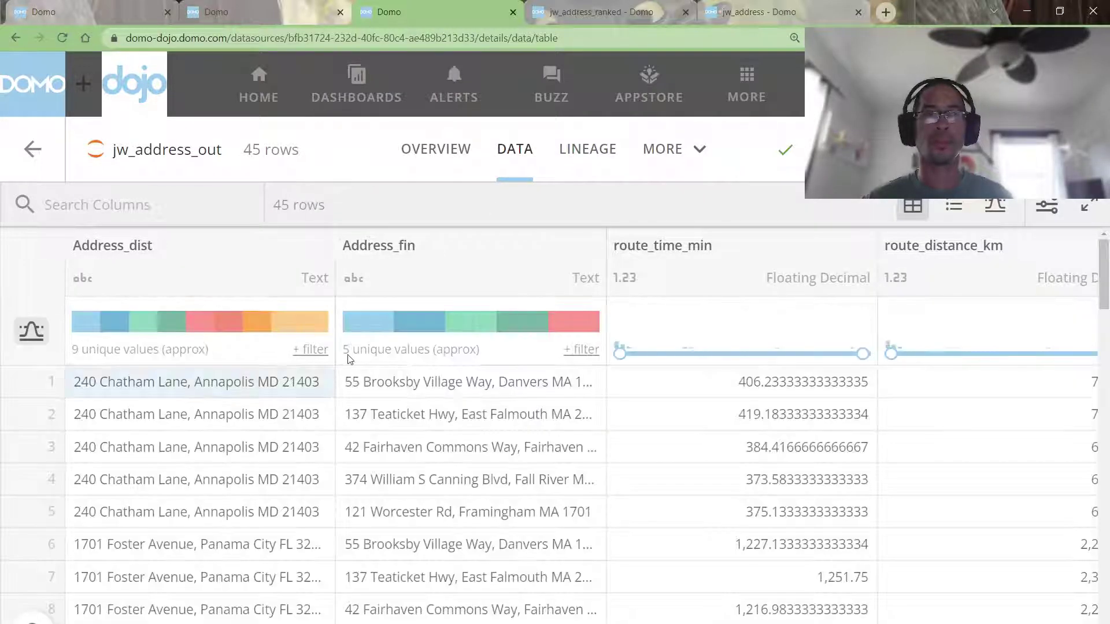
- Sort jw_address_out by Address_fin, mark rows 1–8, then show the jw_address_ranked dataflow in lineage
left_click(348, 247)
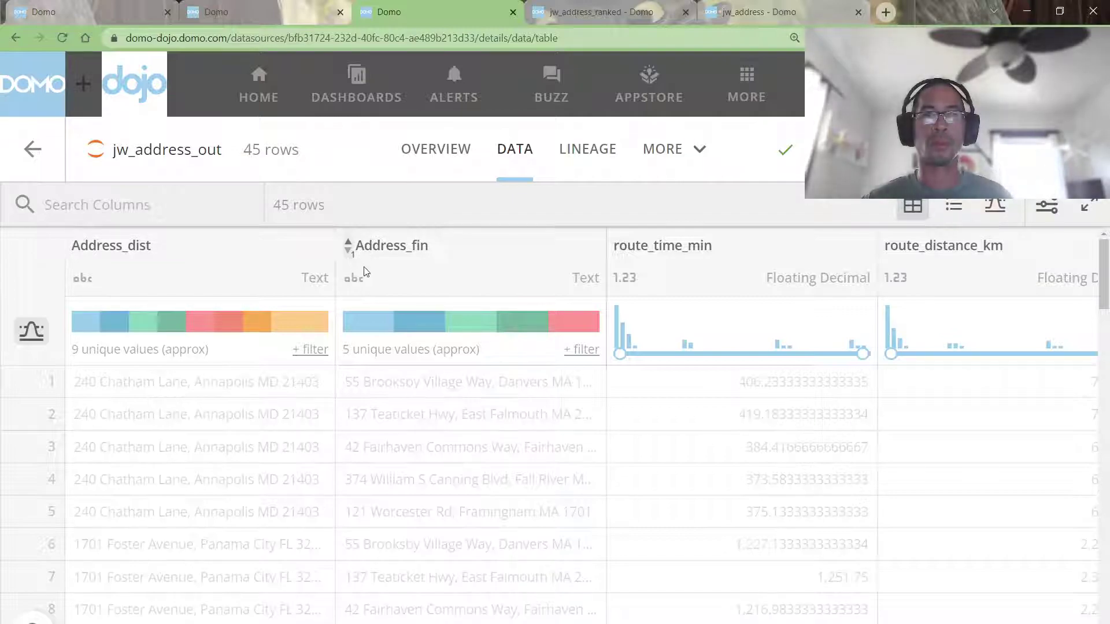
left_click_drag(418, 376, 324, 587)
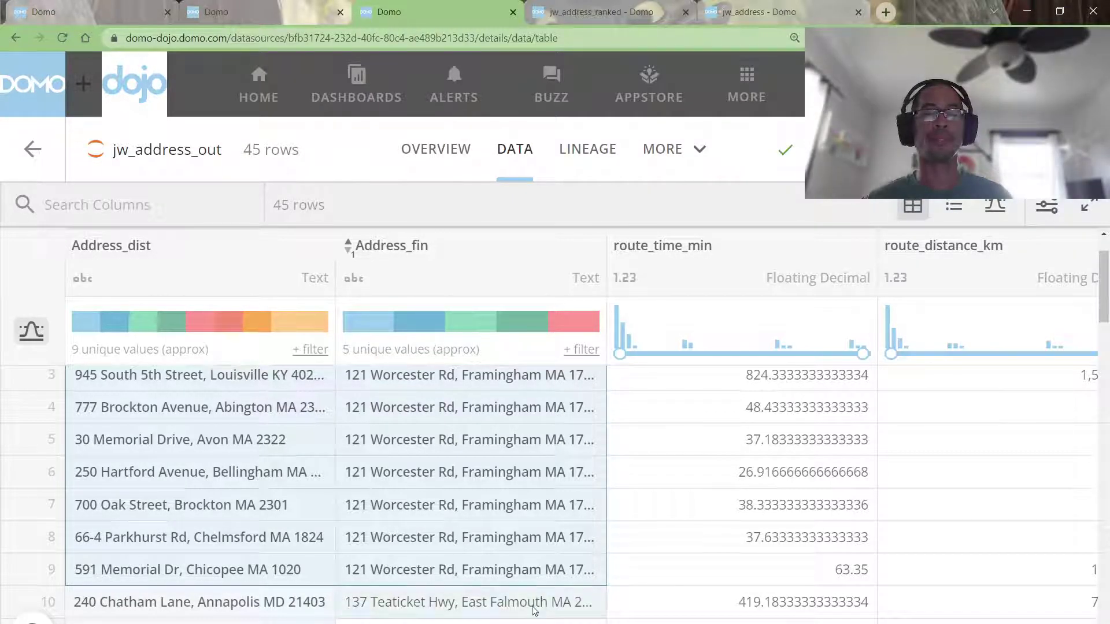
scroll(578, 492, "right", 1)
left_click_drag(763, 439, 763, 569)
left_click_drag(977, 407, 987, 552)
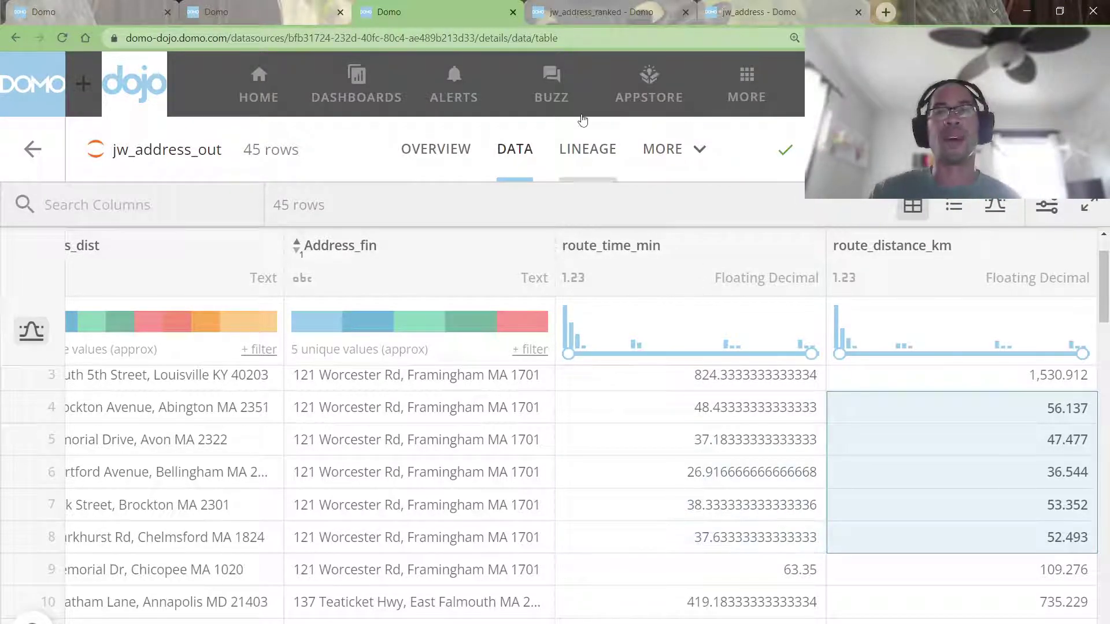
left_click(612, 139)
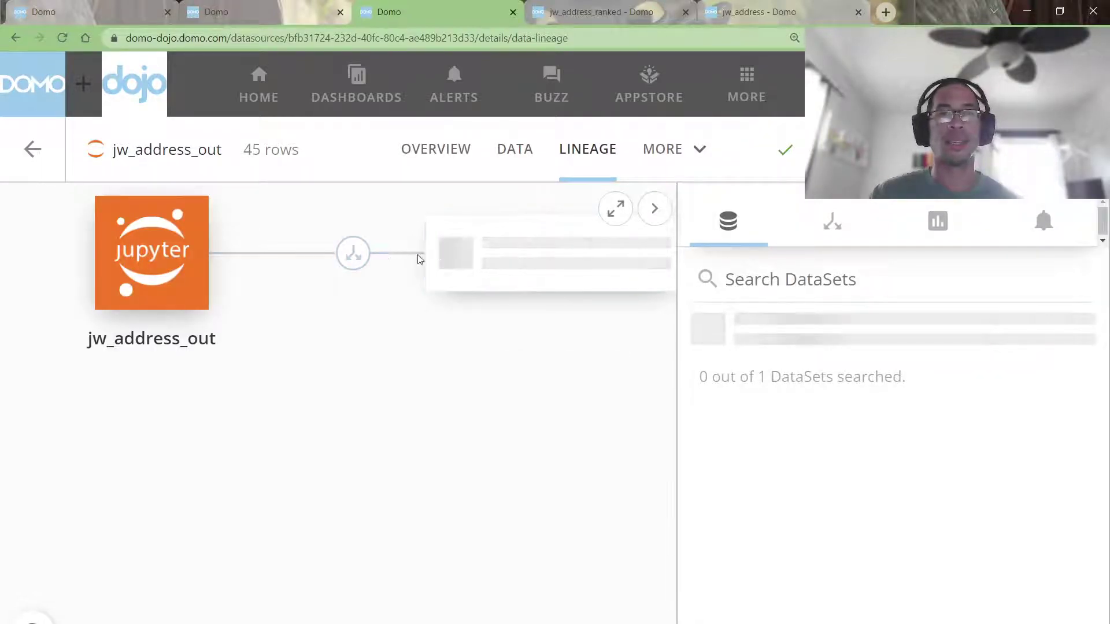
left_click(351, 256)
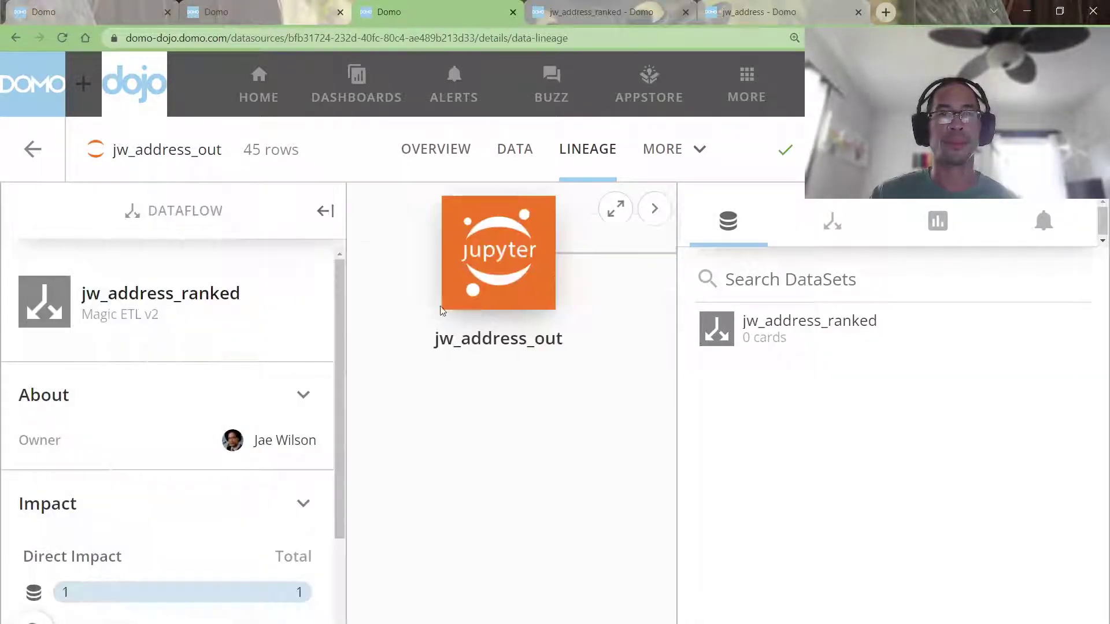
- Inspect the Rank & Window step: route_time_min ascending, partitioned by Address_fin
left_click(166, 296)
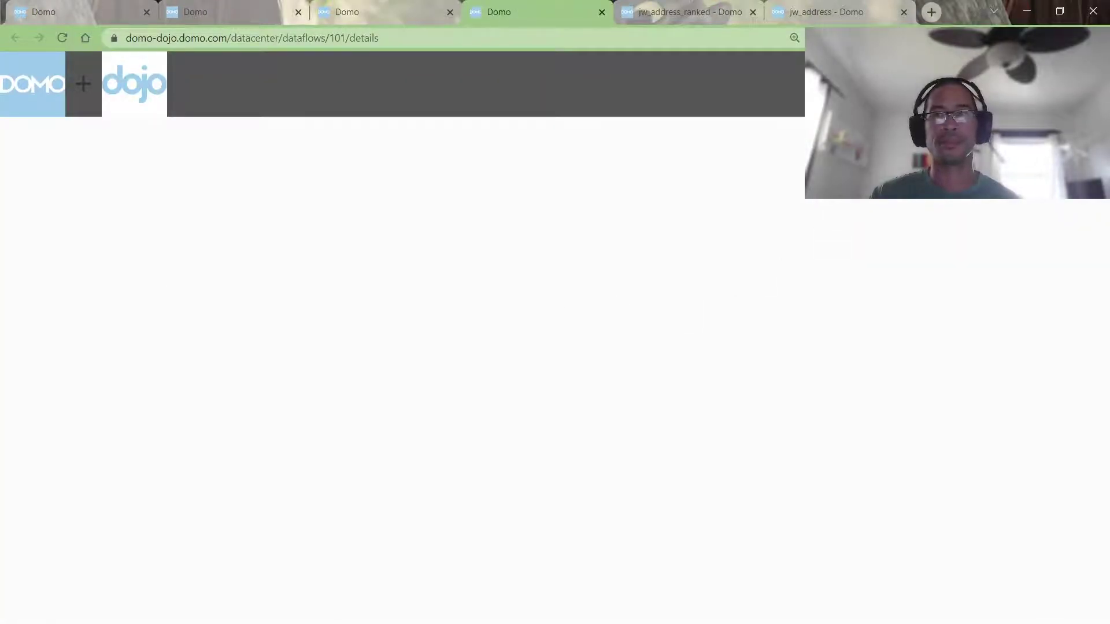
left_click(889, 208)
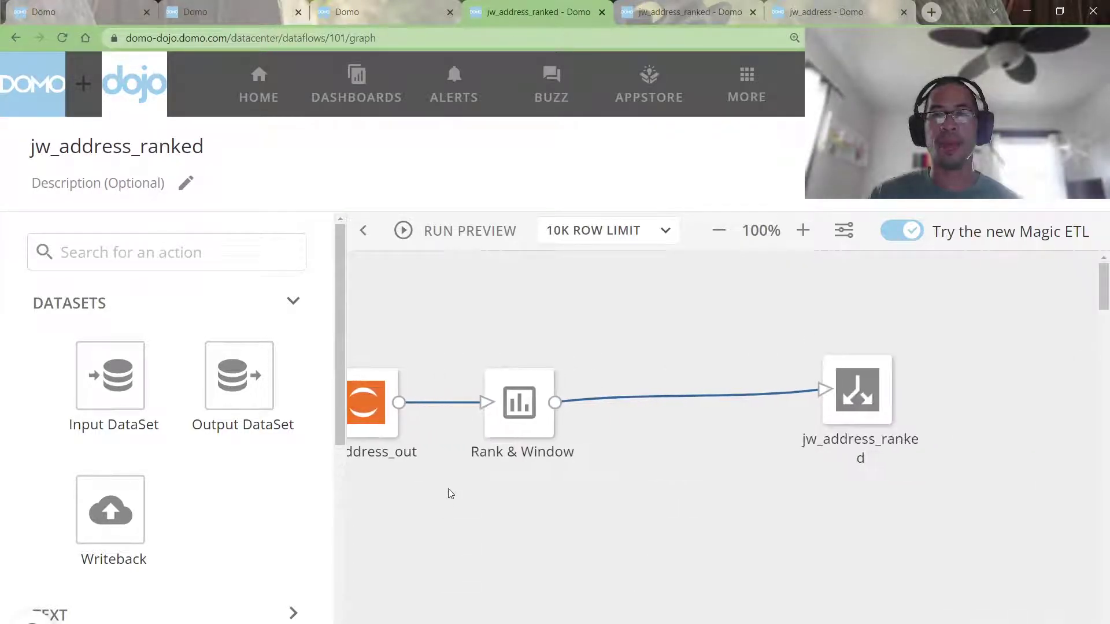
left_click(517, 403)
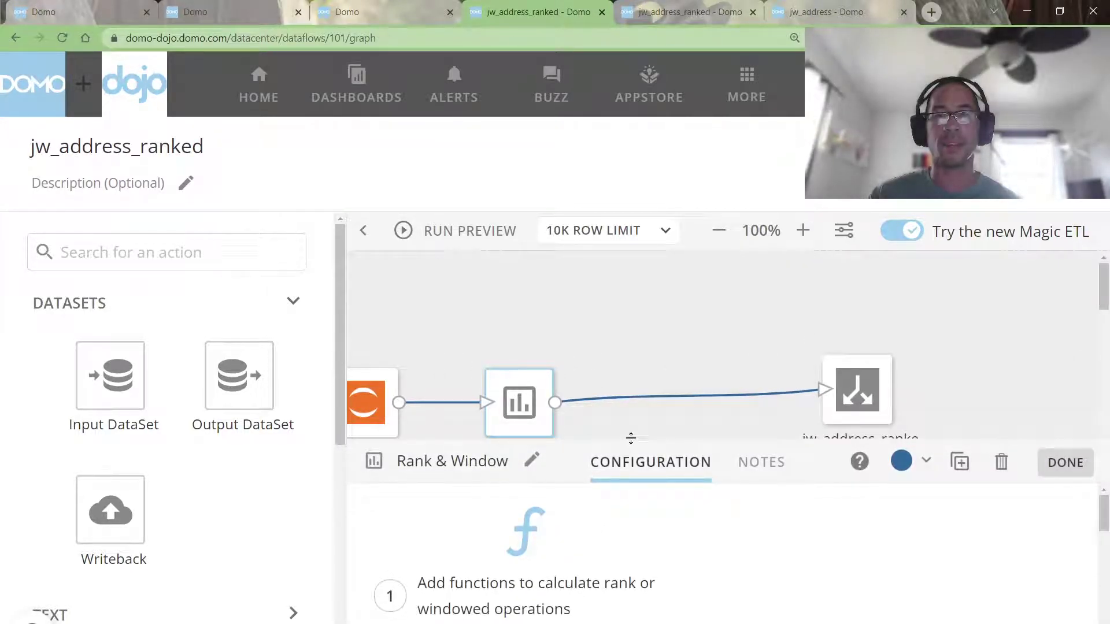
left_click_drag(633, 367, 639, 278)
scroll(681, 428, "down", 4)
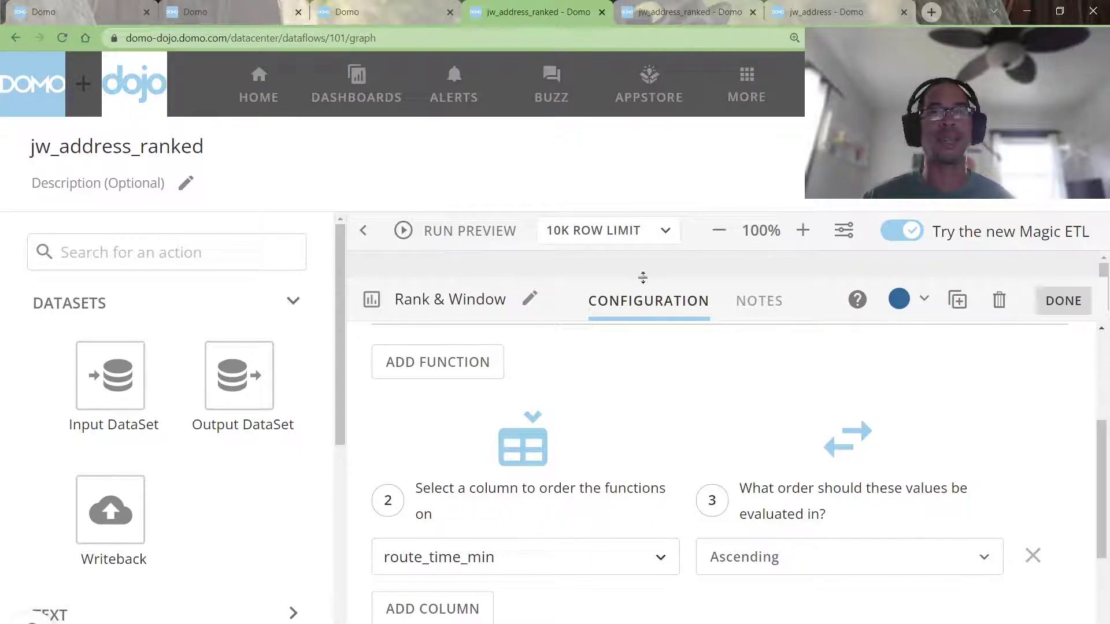
scroll(595, 456, "down", 3)
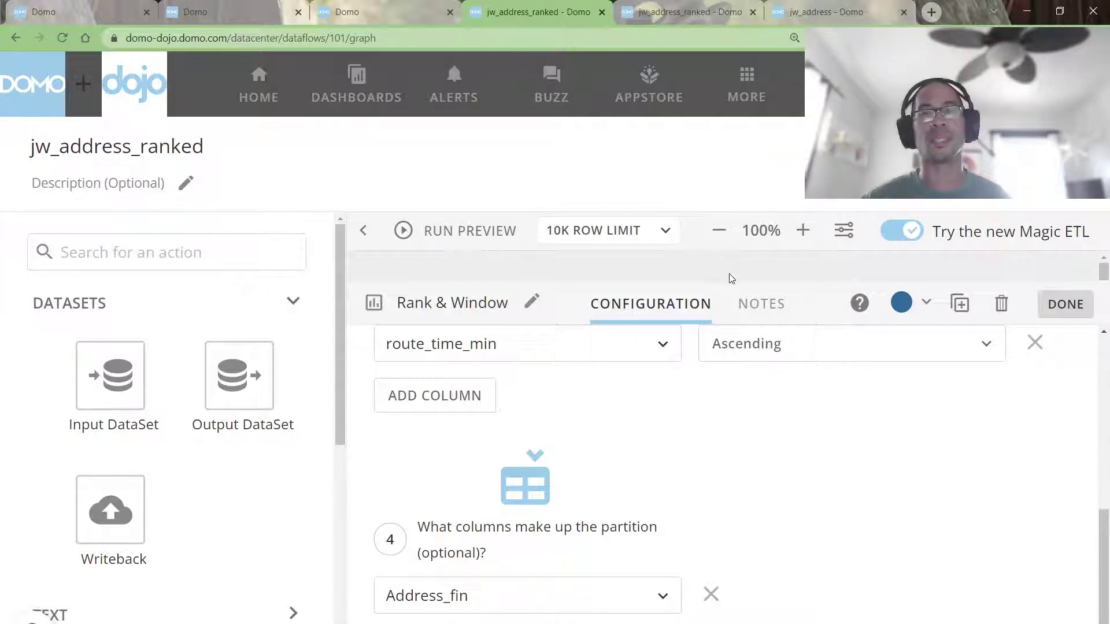
left_click_drag(719, 282, 717, 622)
- Move the jw_address_ranked output beside Rank & Window, then return to the dataflow details page
left_click_drag(868, 408, 738, 415)
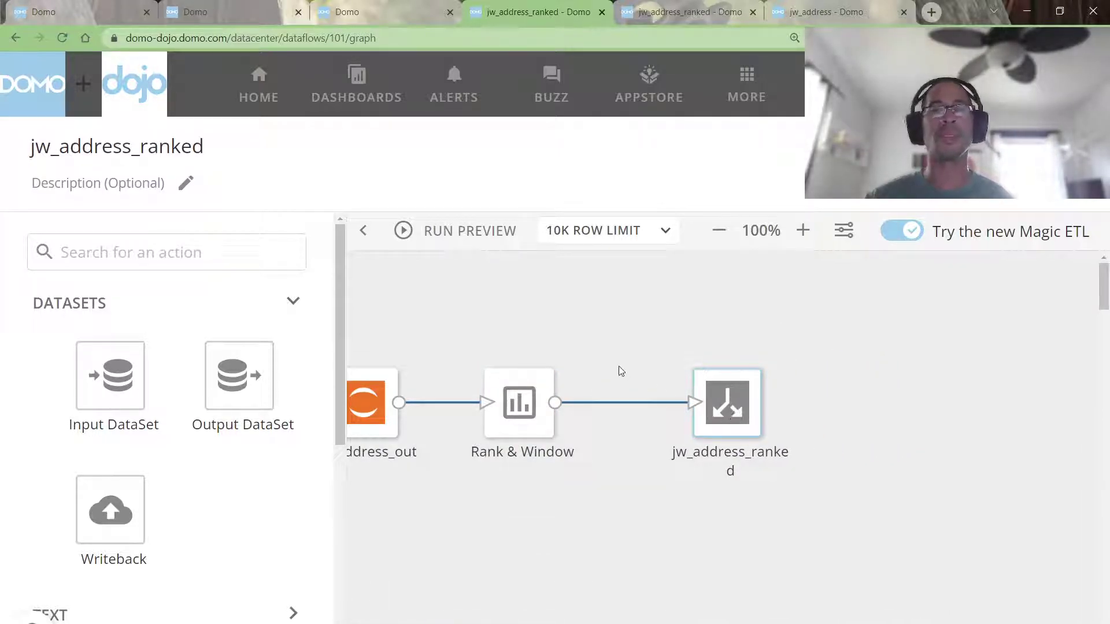
left_click_drag(618, 367, 663, 448)
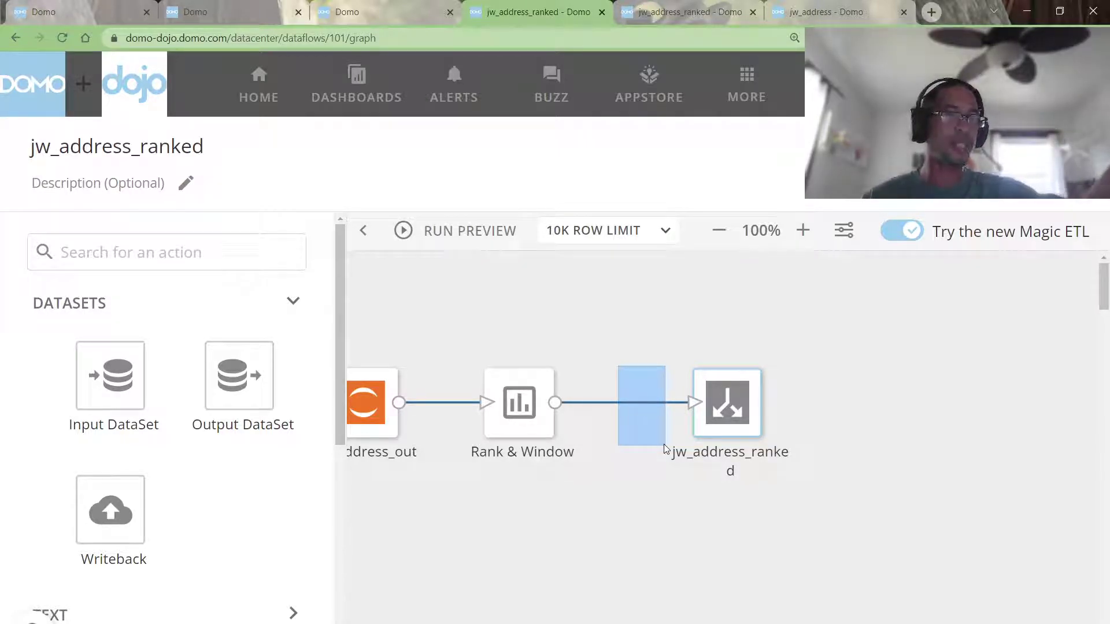
left_click_drag(664, 448, 664, 448)
key("alt+Left")
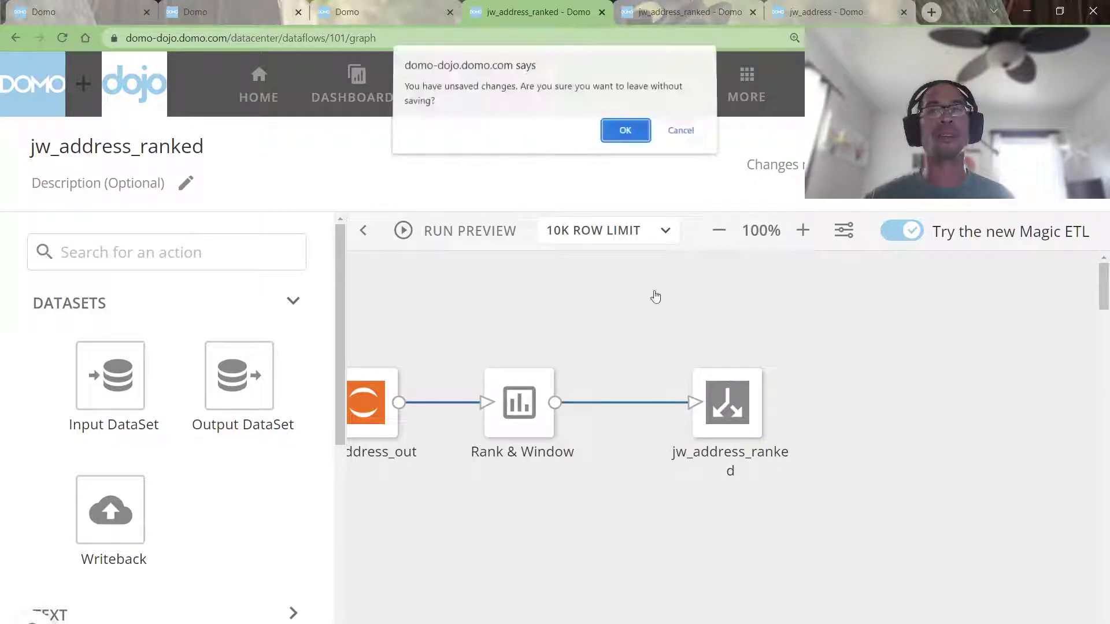
- Leave the editor without saving and show the jw_address_ranked output dataset's data table
left_click(625, 132)
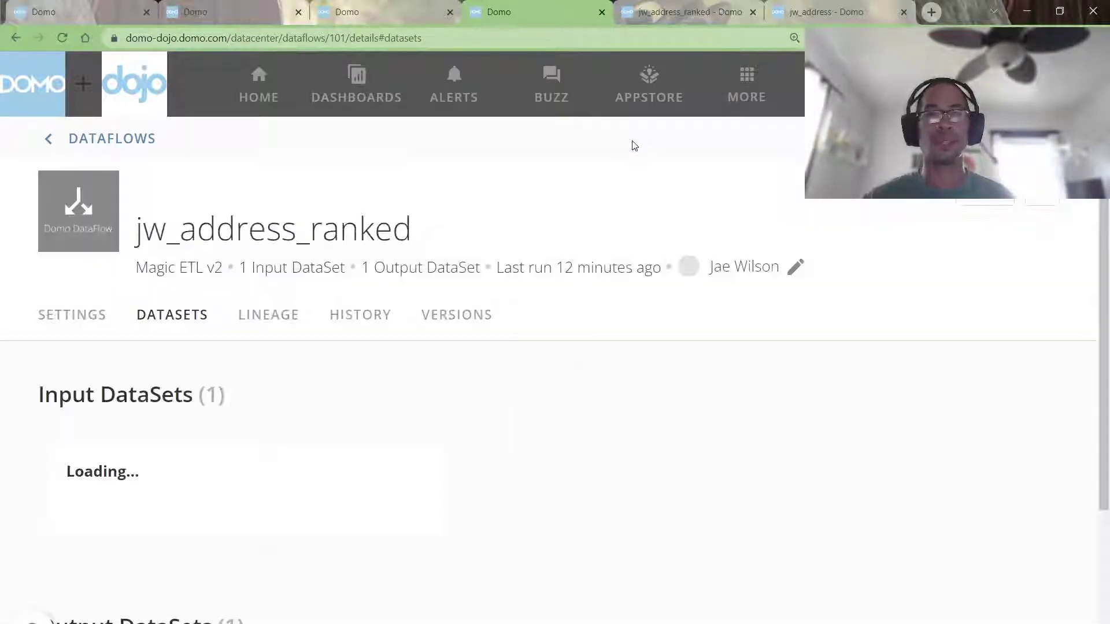
scroll(315, 489, "down", 1)
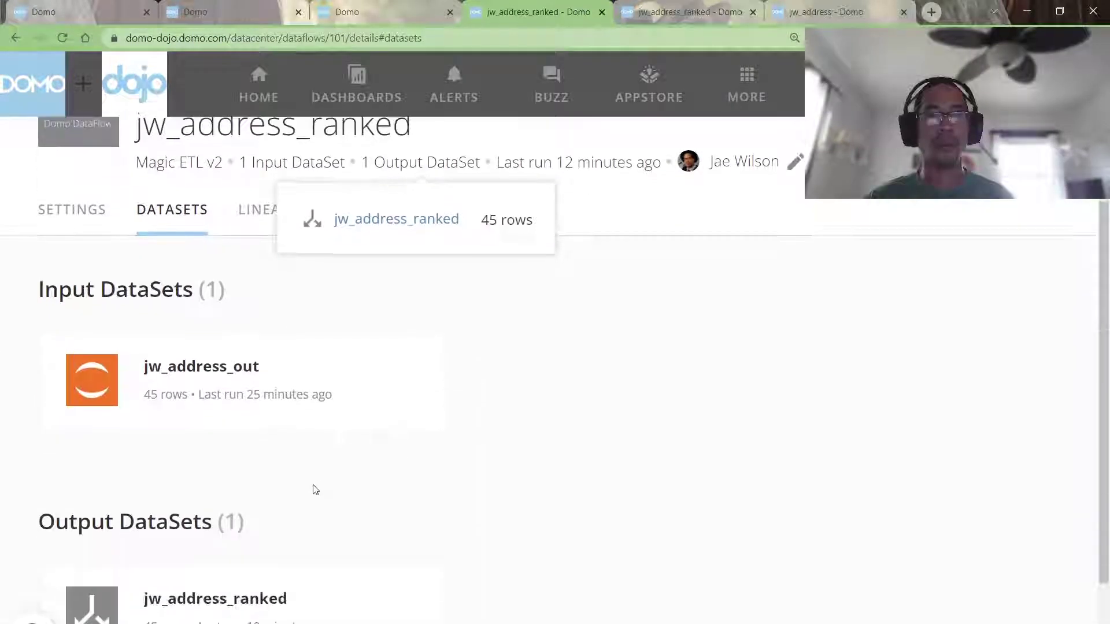
left_click(255, 601)
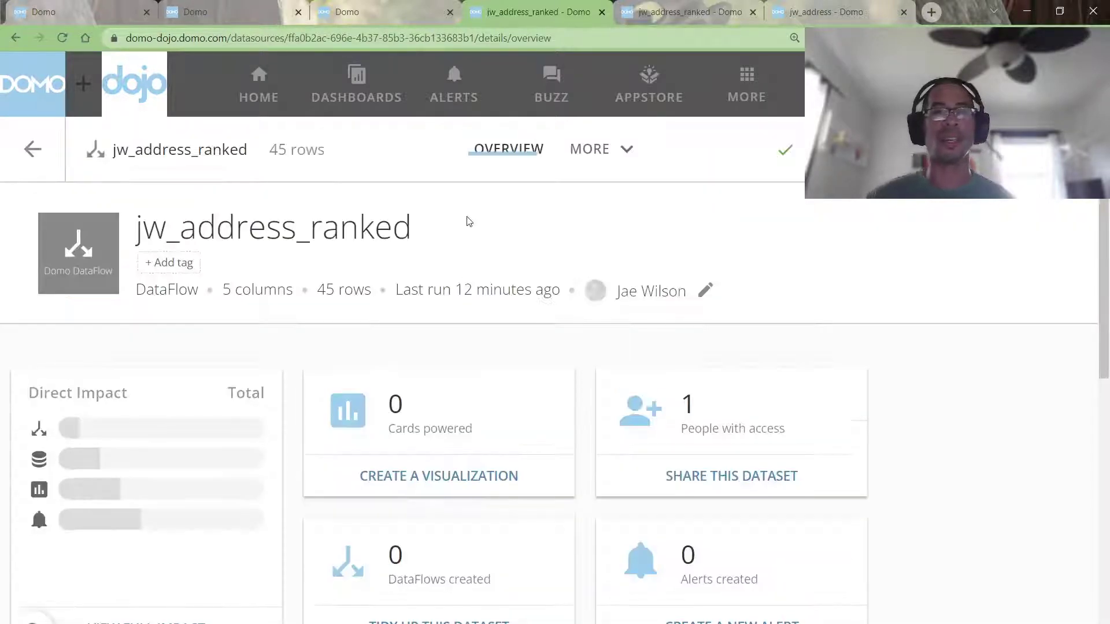
left_click(546, 149)
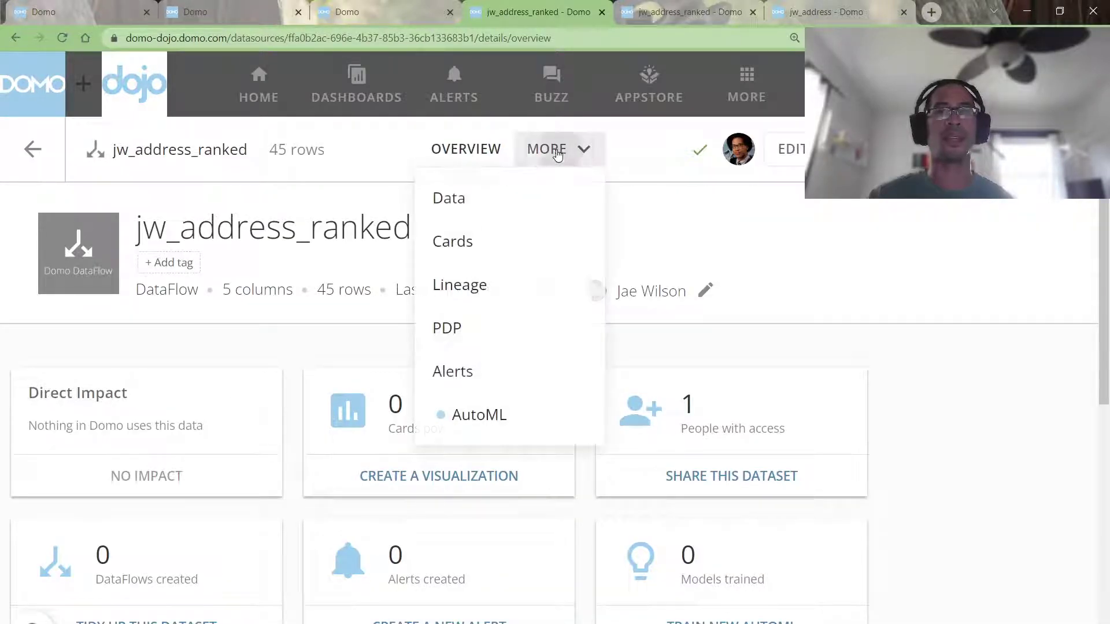
left_click(453, 199)
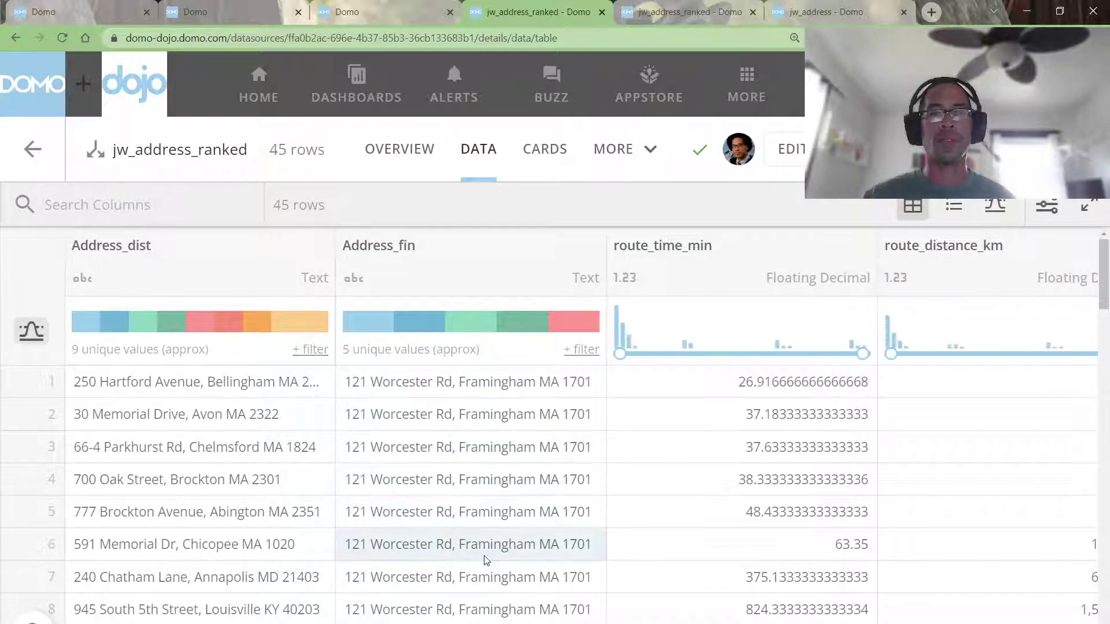
- Highlight the Address_fin values for rows 1–7 and the first two customer addresses
left_click_drag(440, 383, 483, 578)
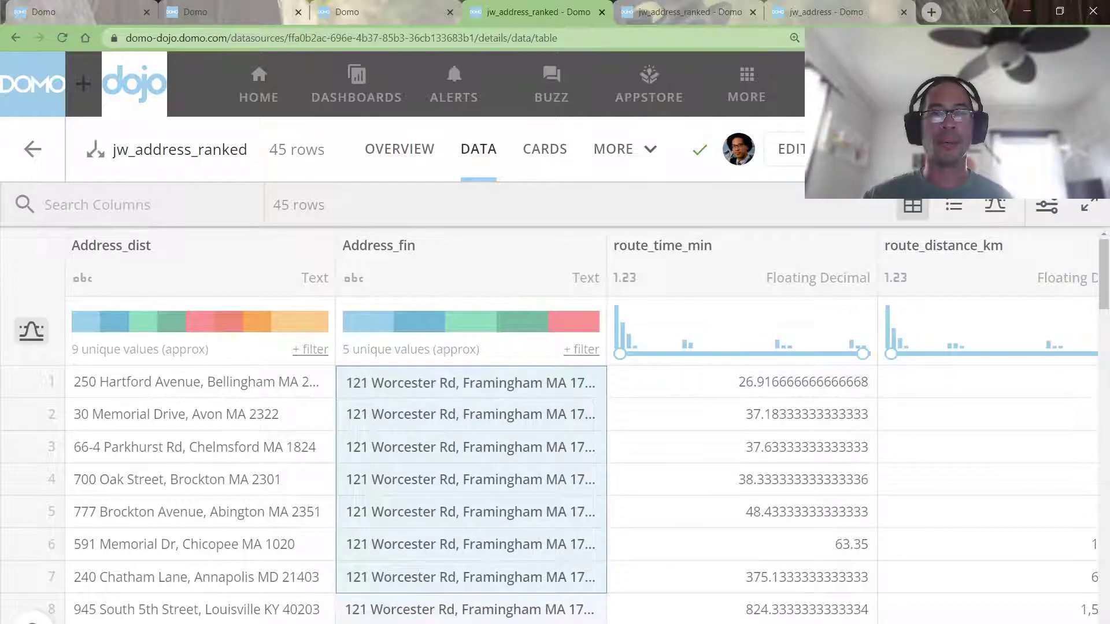
scroll(809, 462, "right", 5)
left_click_drag(919, 393, 214, 414)
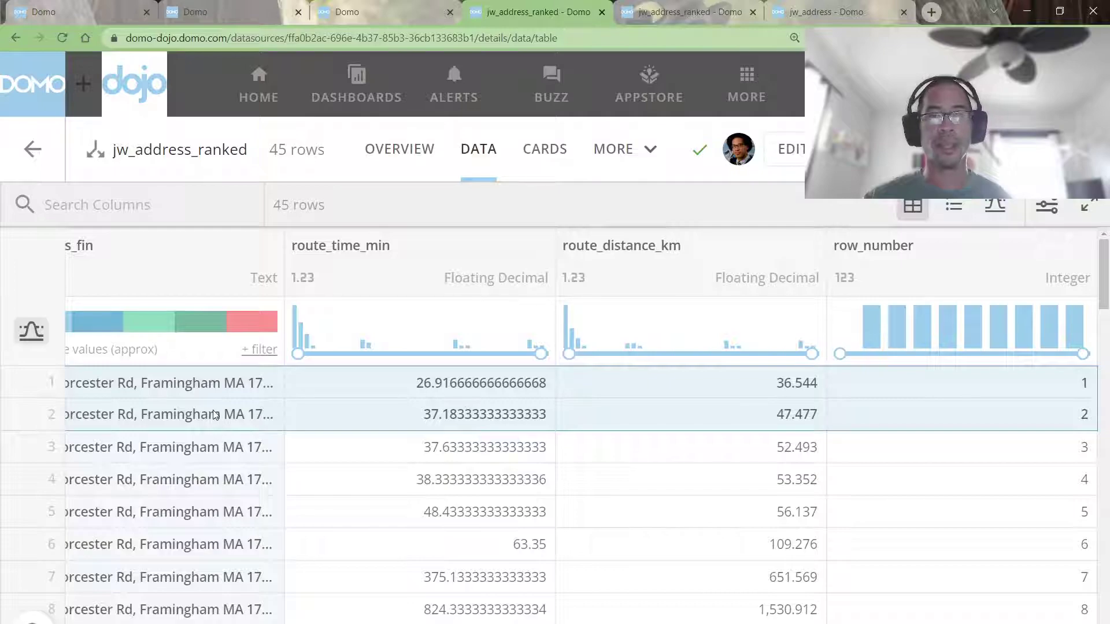
scroll(260, 433, "left", 5)
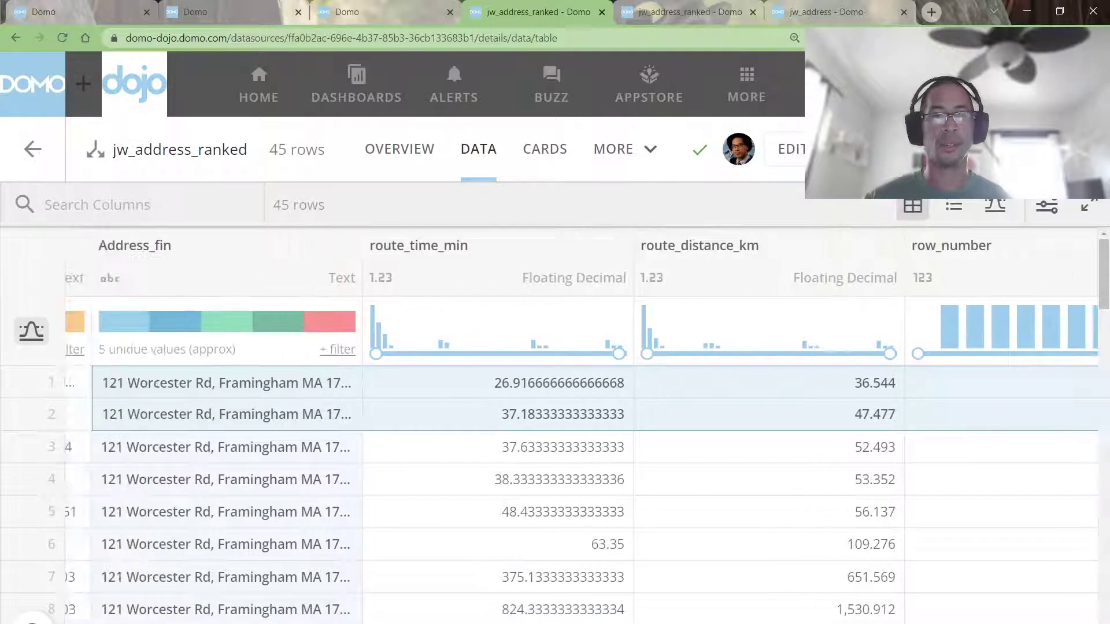
left_click_drag(266, 397, 266, 403)
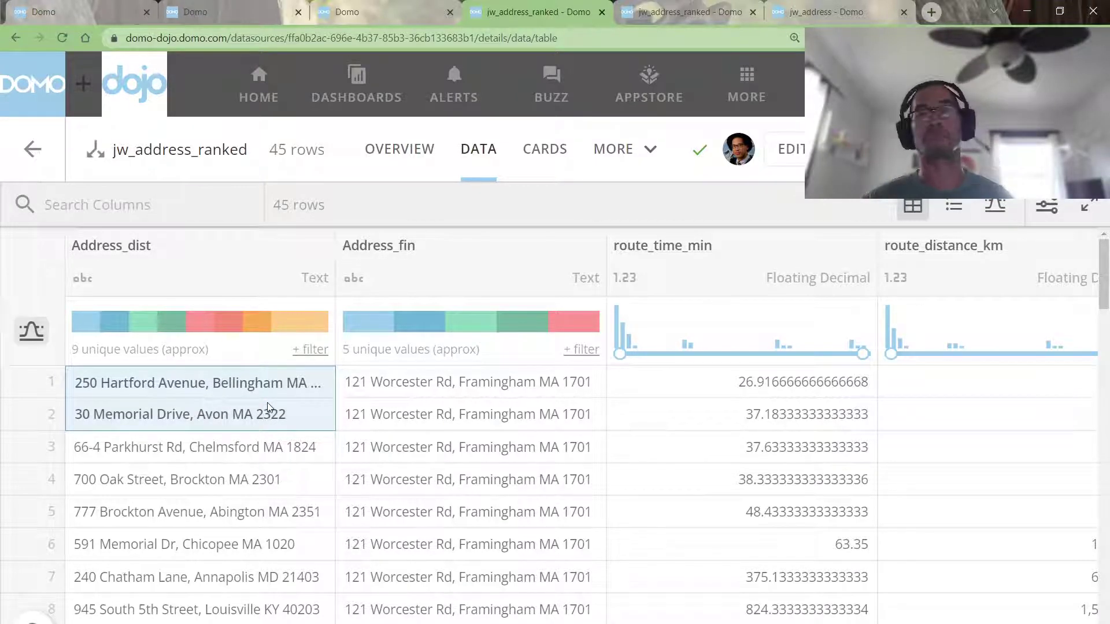
- Point out row 9's drive time and its customer address
scroll(266, 448, "down", 2)
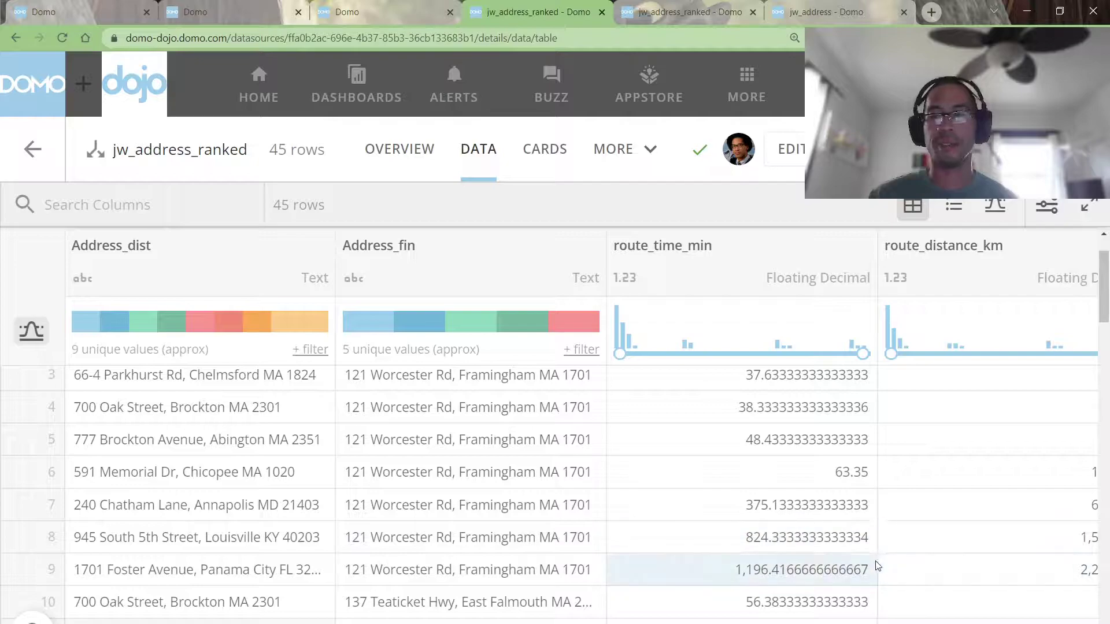
left_click(877, 566)
scroll(877, 567, "right", 2)
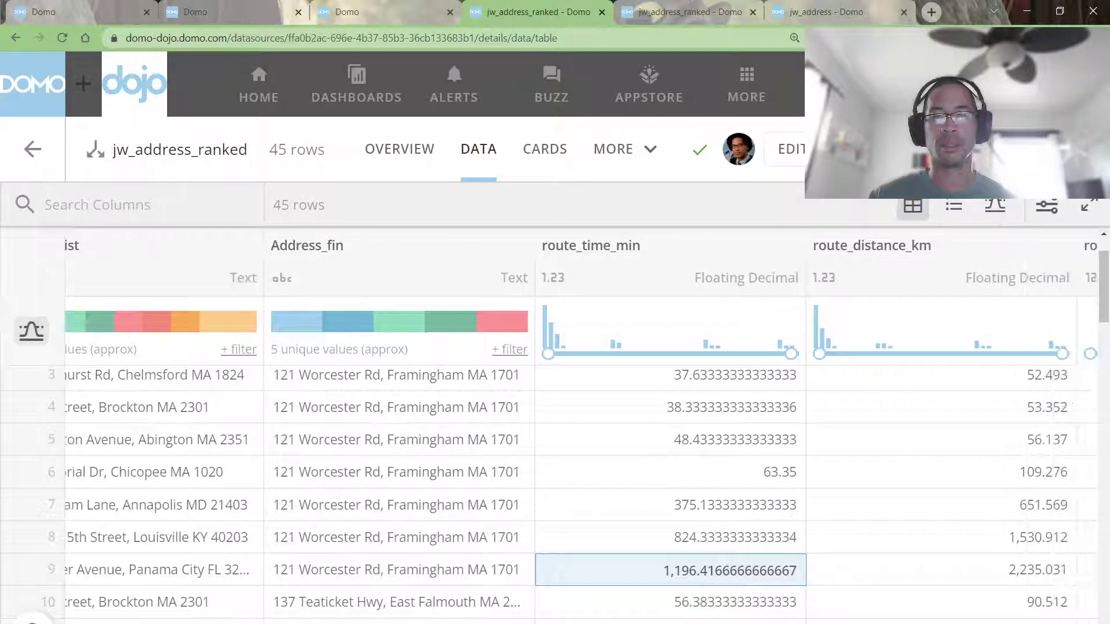
scroll(550, 372, "right", 3)
scroll(550, 371, "left", 4)
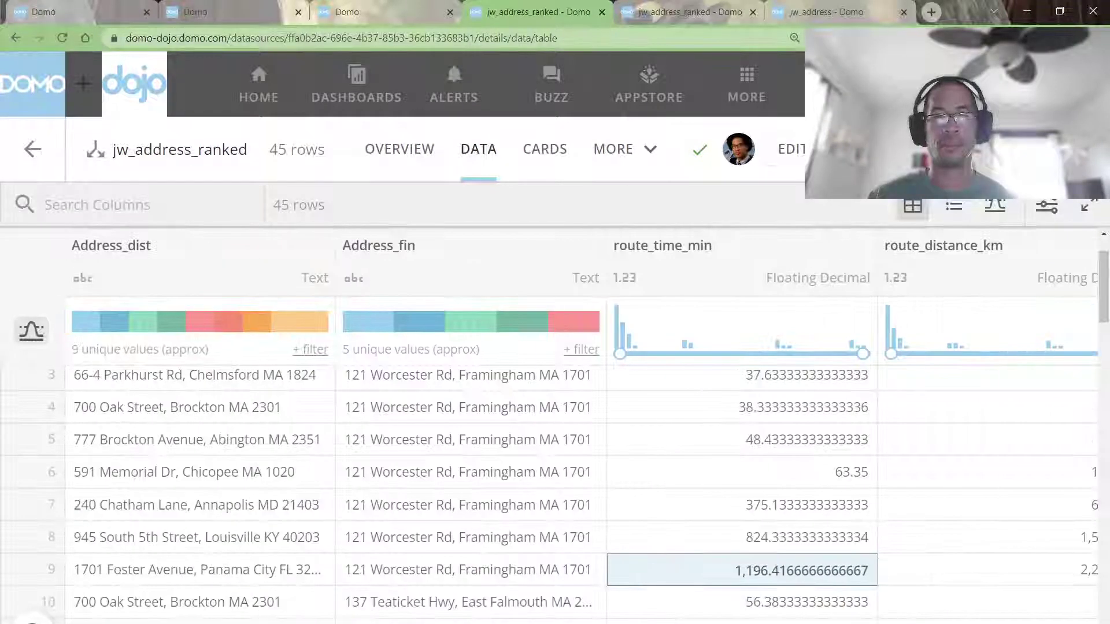
left_click(301, 572)
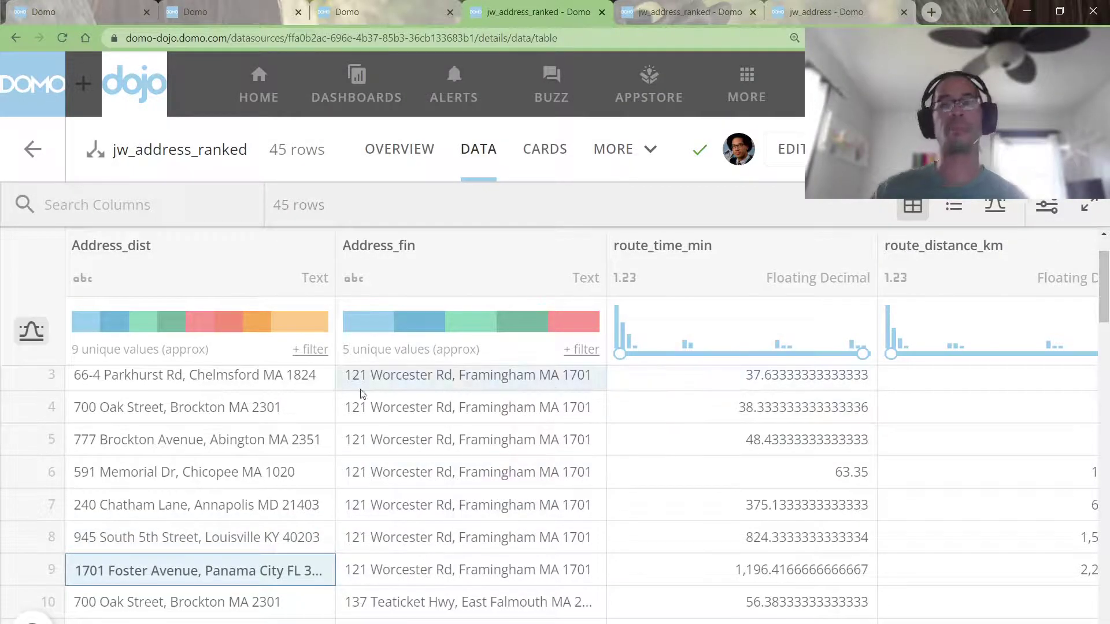
- Highlight customers and warehouse for rows 1–2, pointing out each customer address
scroll(292, 399, "up", 2)
left_click_drag(278, 391, 423, 408)
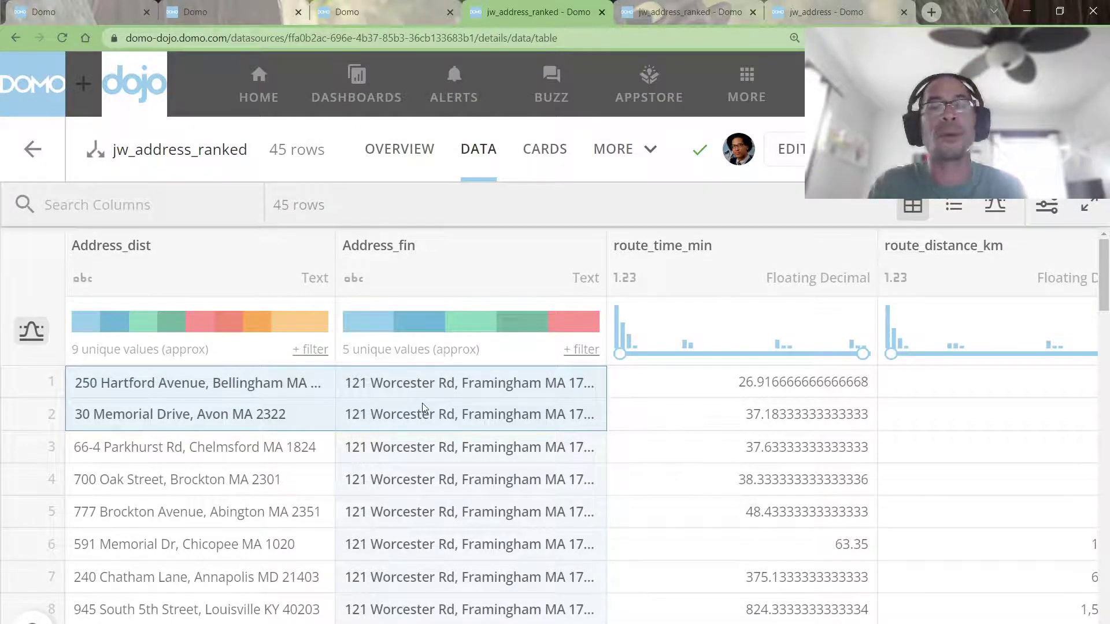
left_click(107, 387)
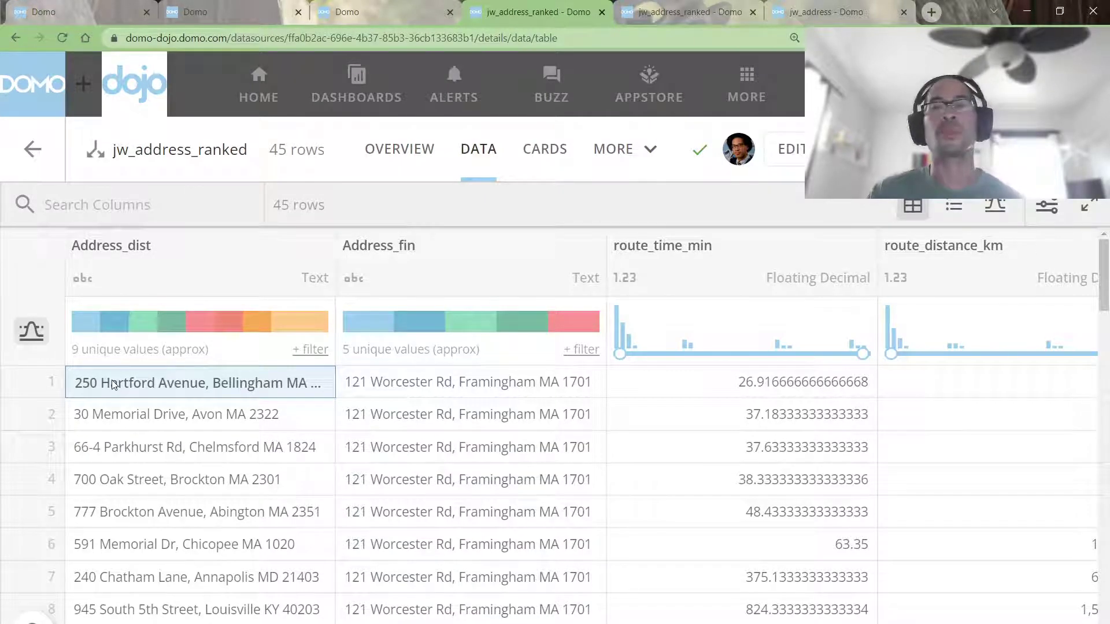
left_click(137, 418)
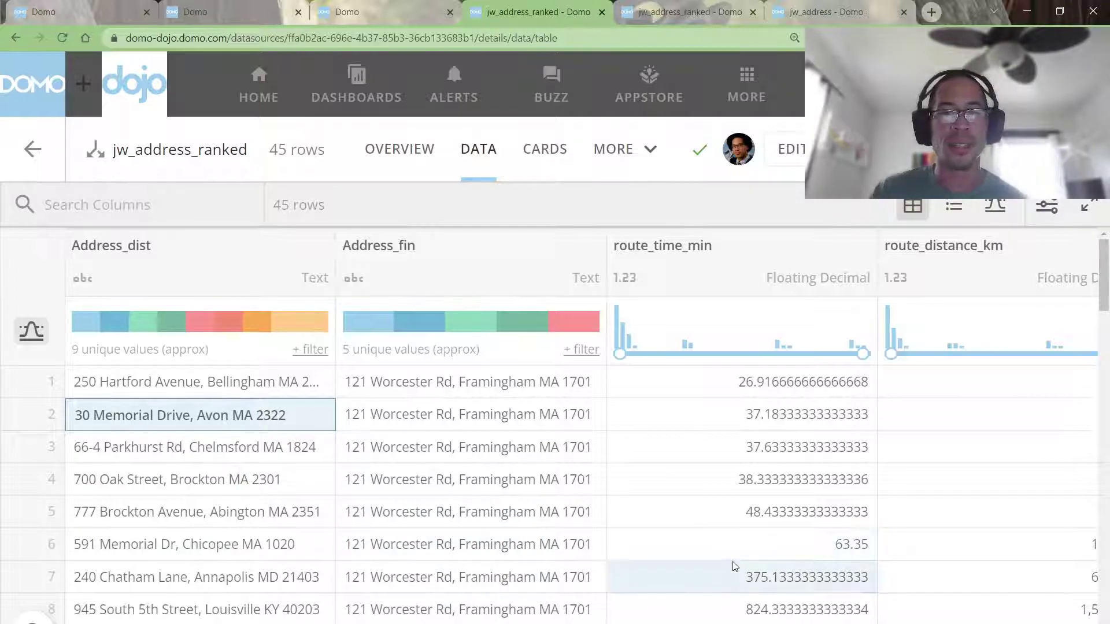
left_click_drag(733, 569, 251, 587)
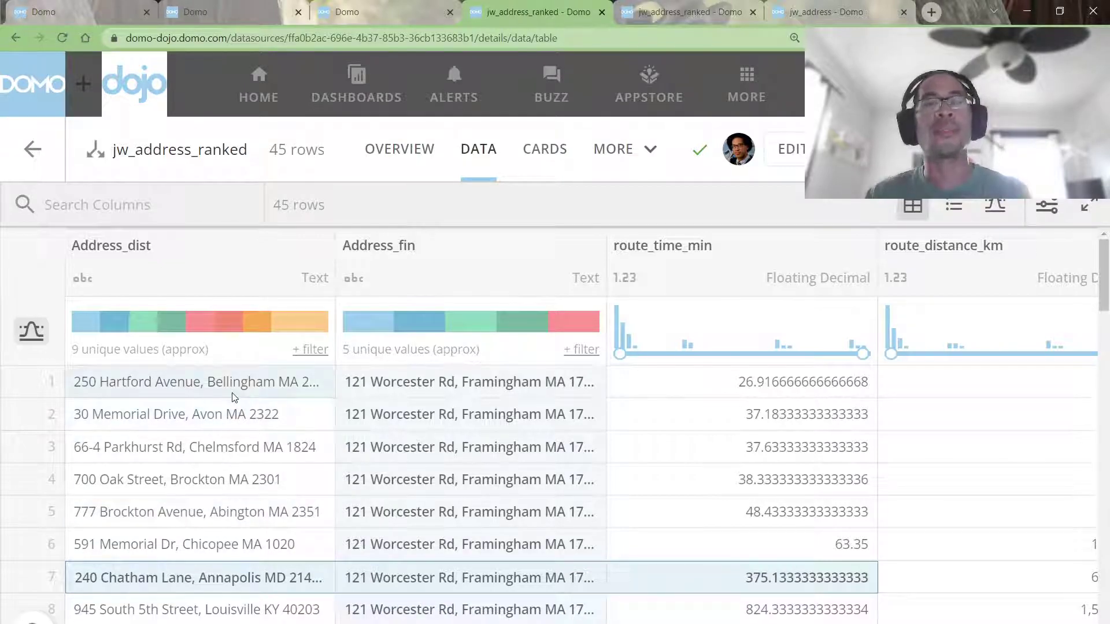
- Return to the Delivery Planning notebook at its Optimize Delivery Planning heading
left_click(84, 7)
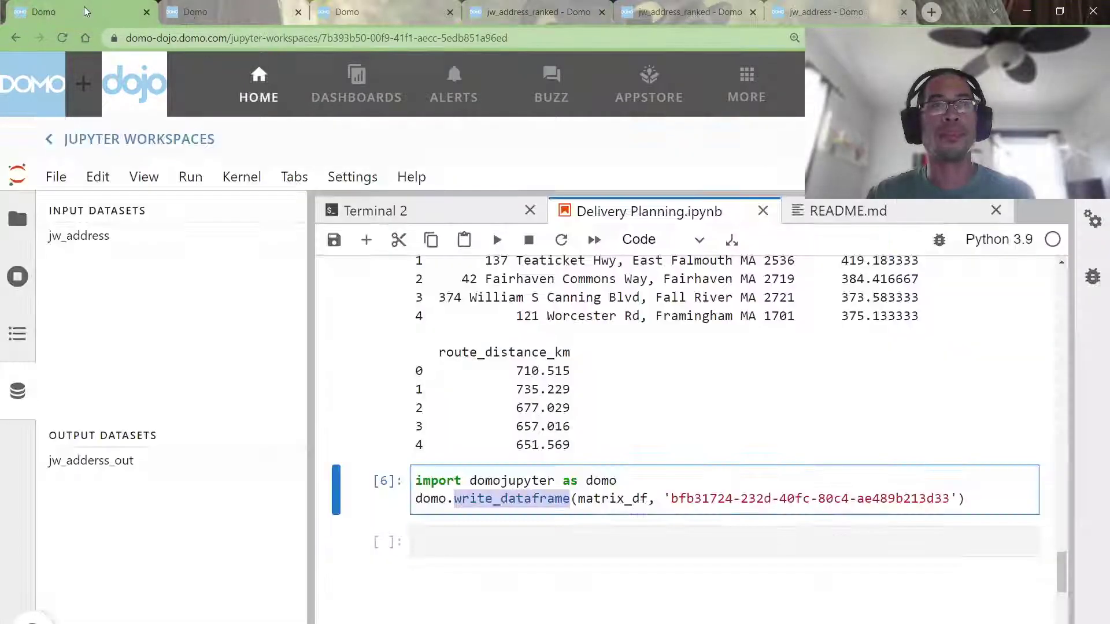
scroll(488, 478, "up", 20)
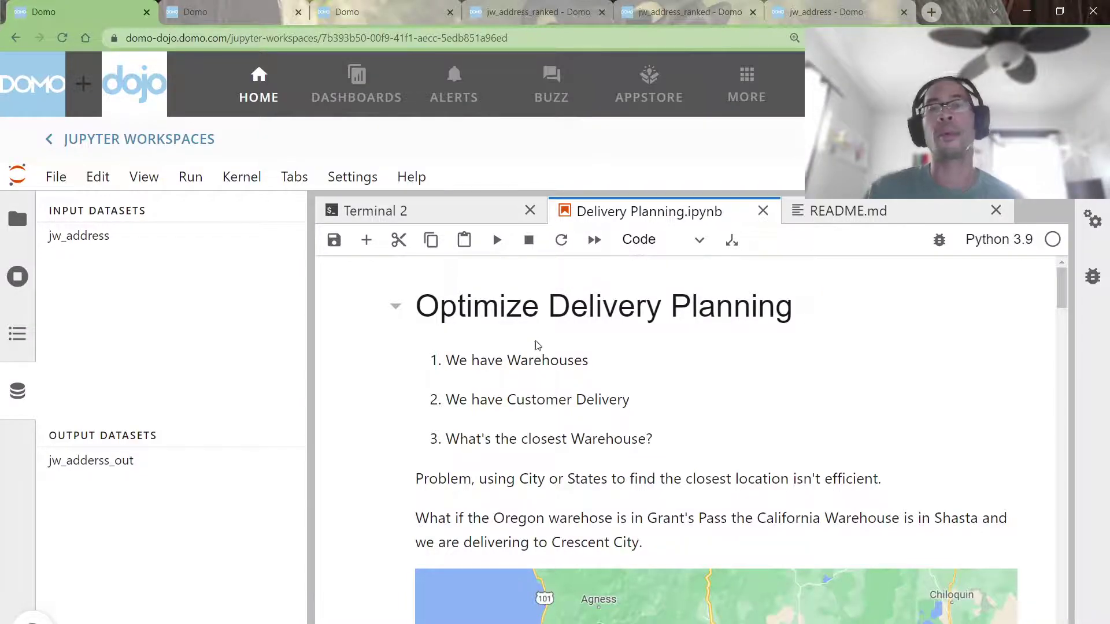
scroll(546, 352, "down", 5)
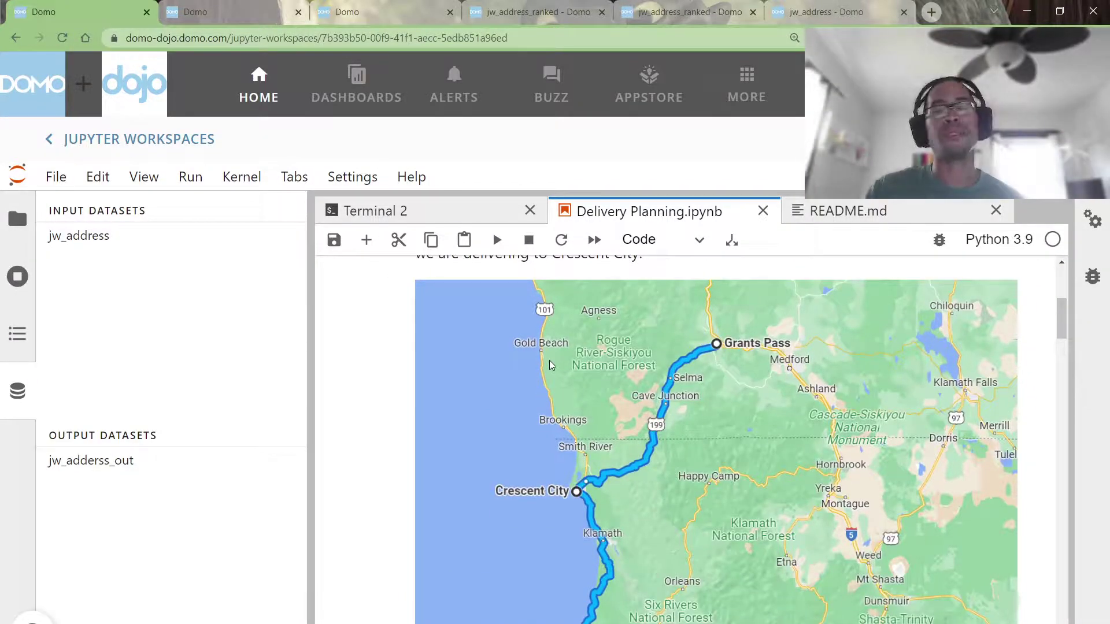